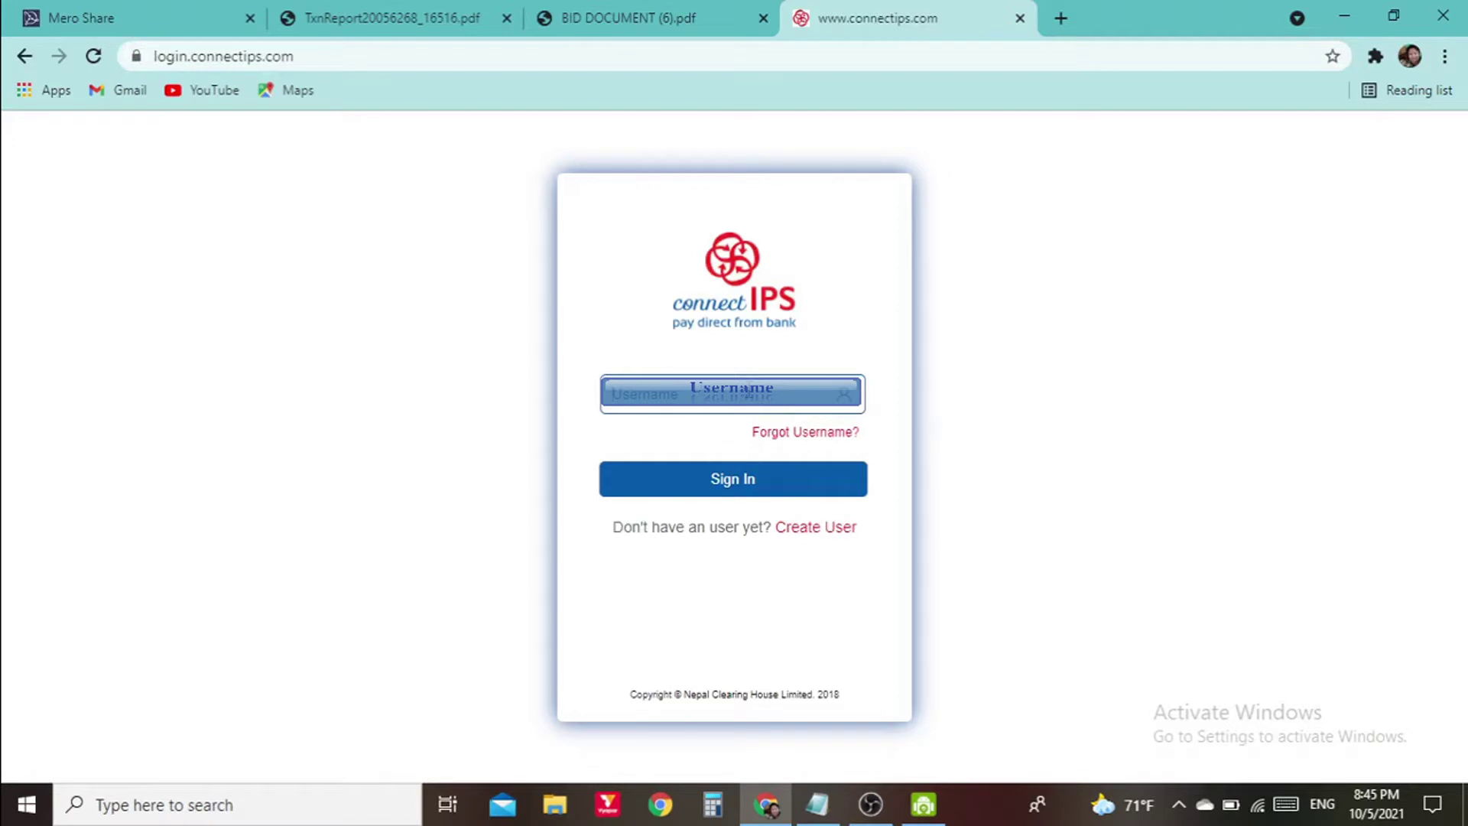
Log into connectIPS with the username and the Chrome-autofilled password
left_click(757, 481)
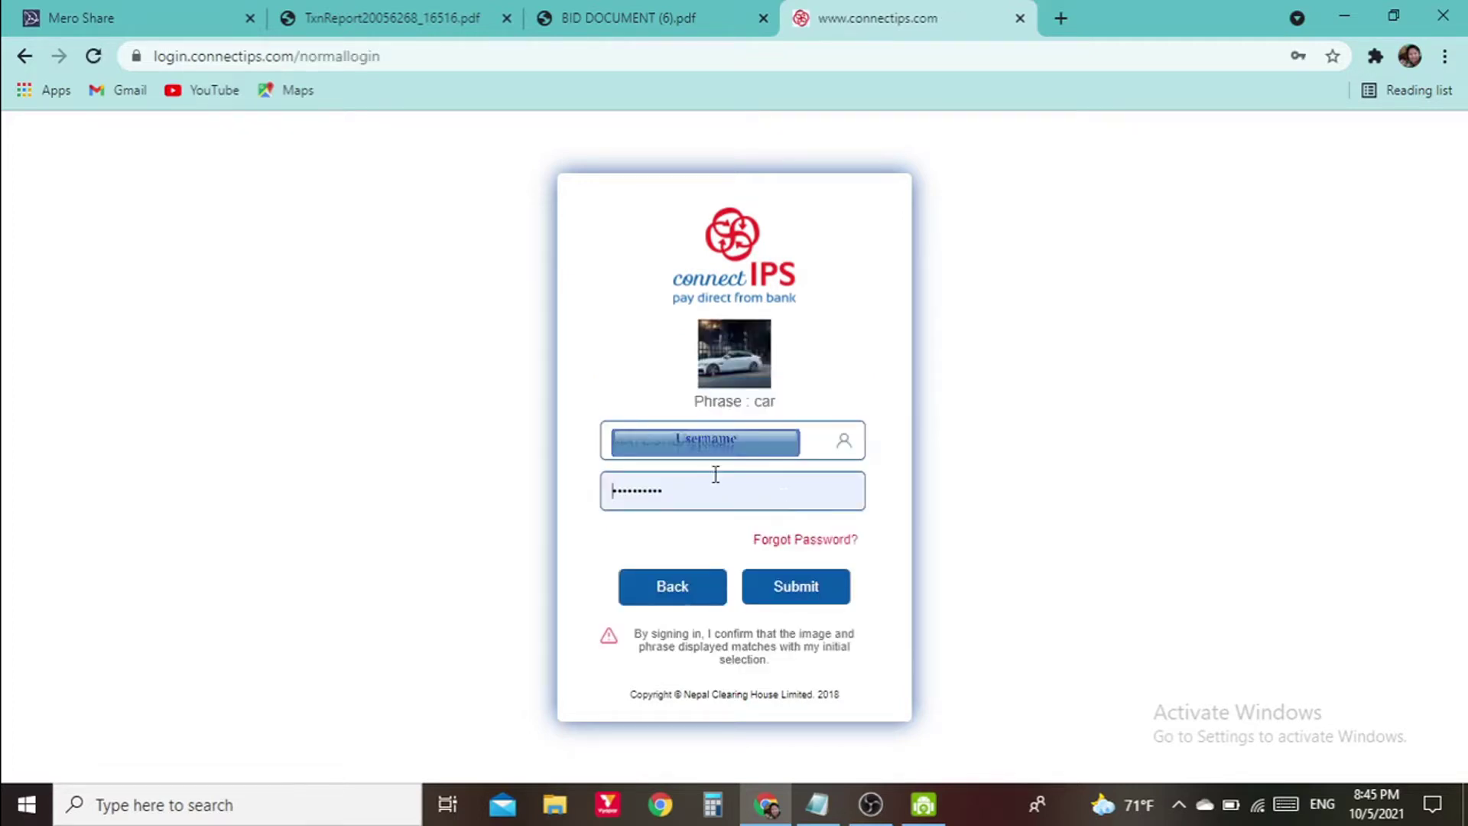
left_click(717, 495)
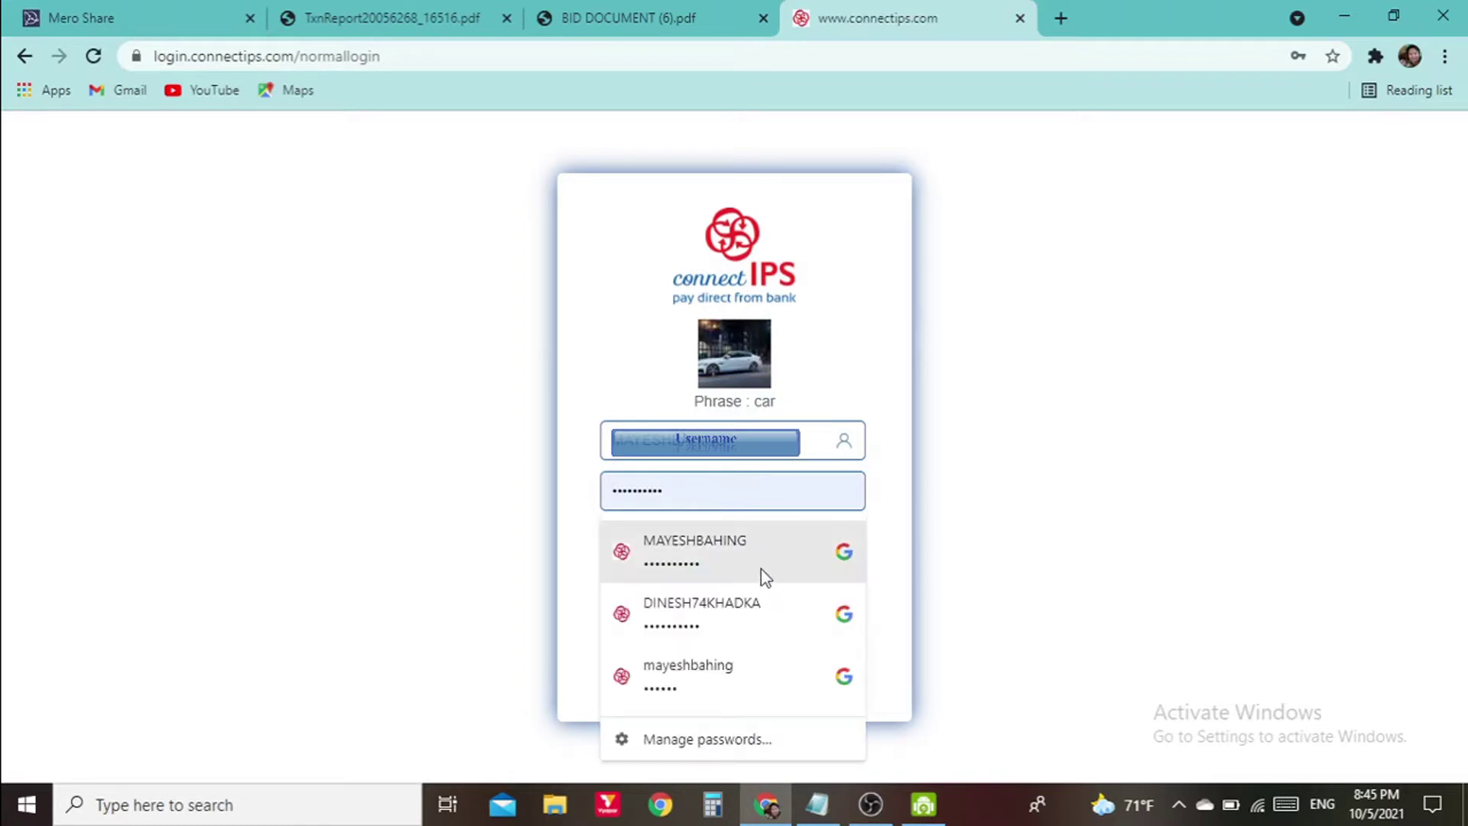
left_click(906, 489)
left_click(812, 586)
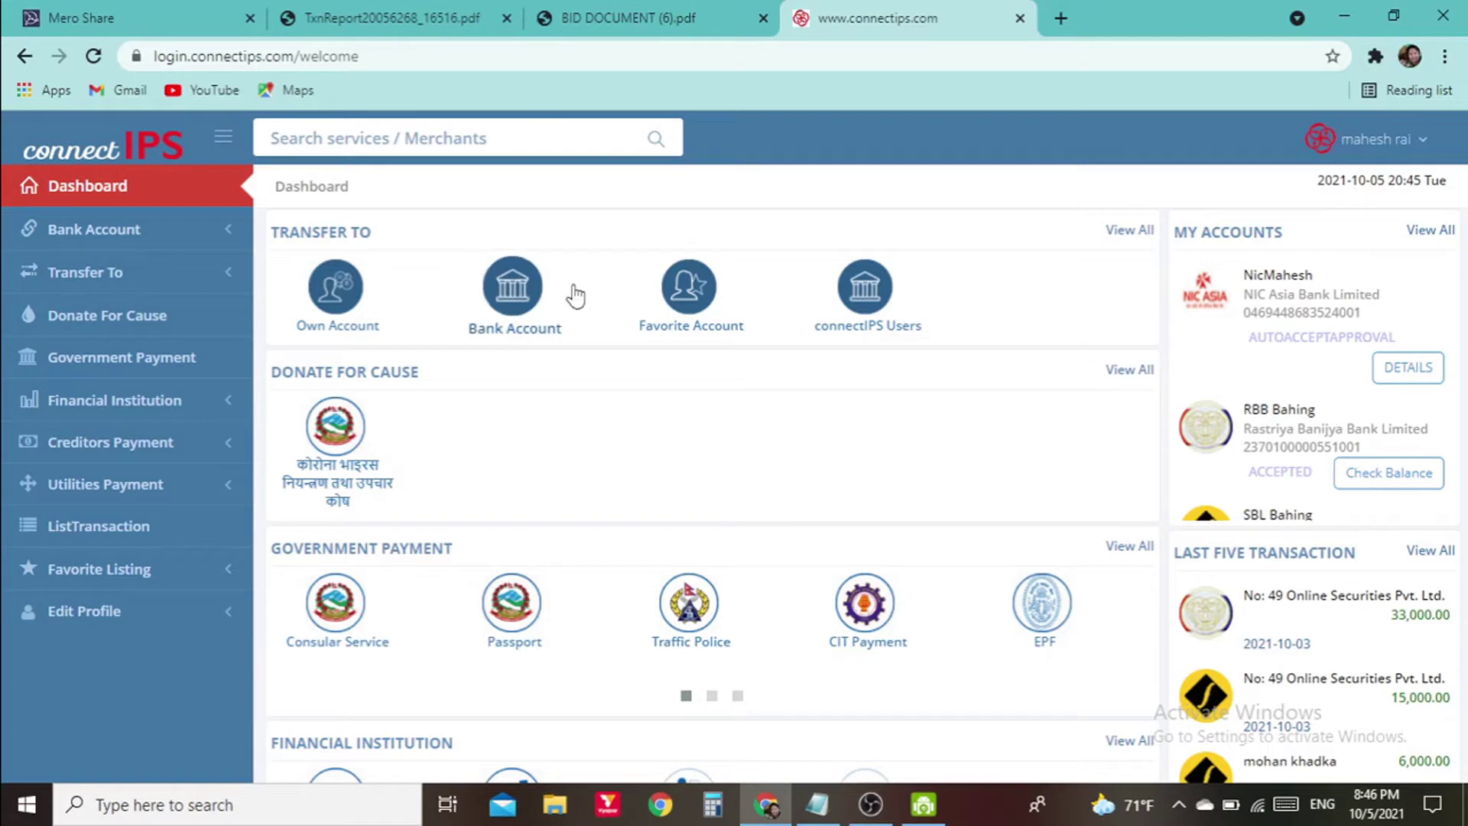
Open Transfer to Bank Account with the RBB account as sender, then view BID DOCUMENT (6).pdf
left_click(533, 301)
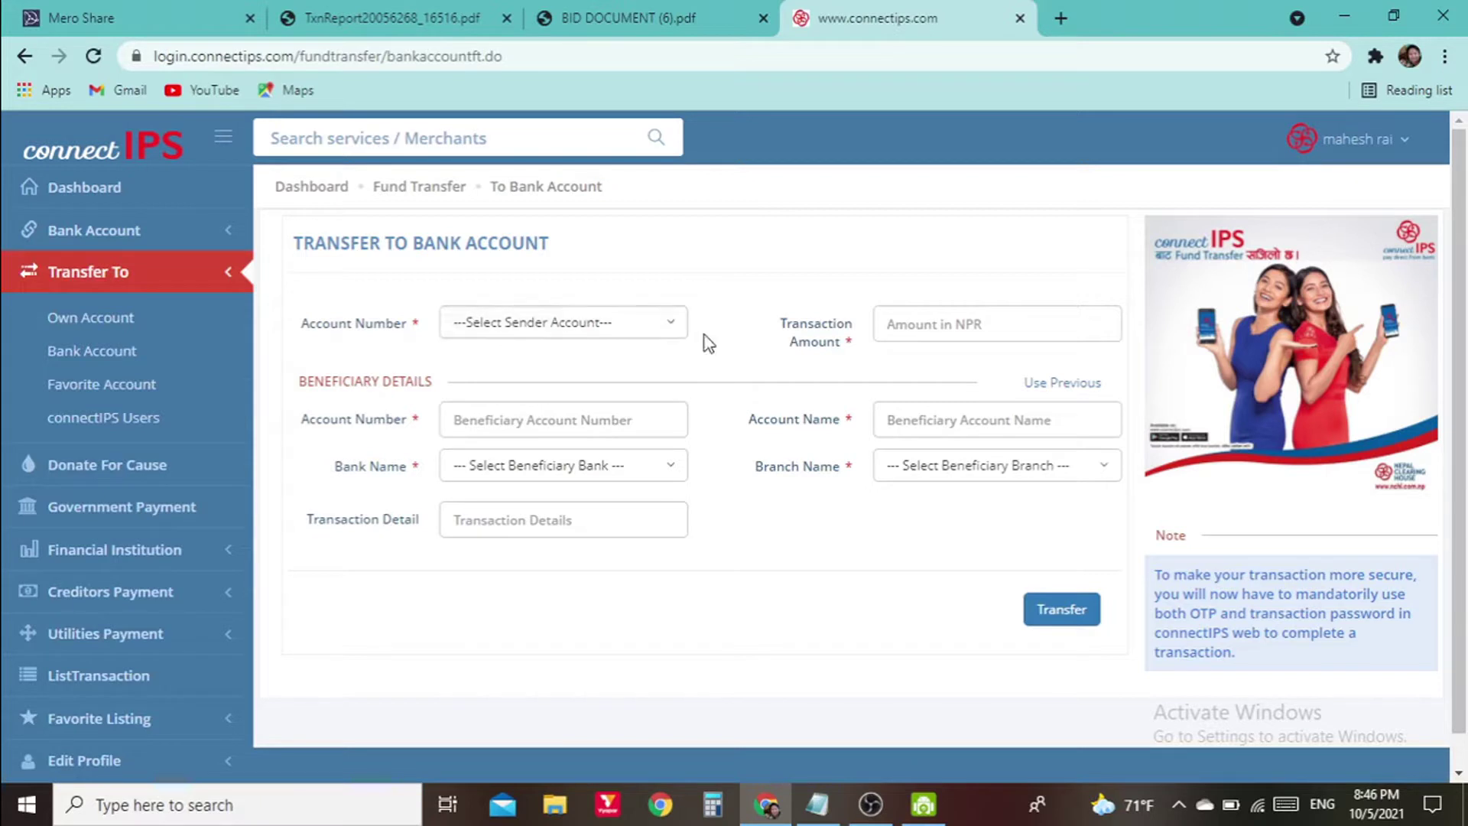
left_click(655, 334)
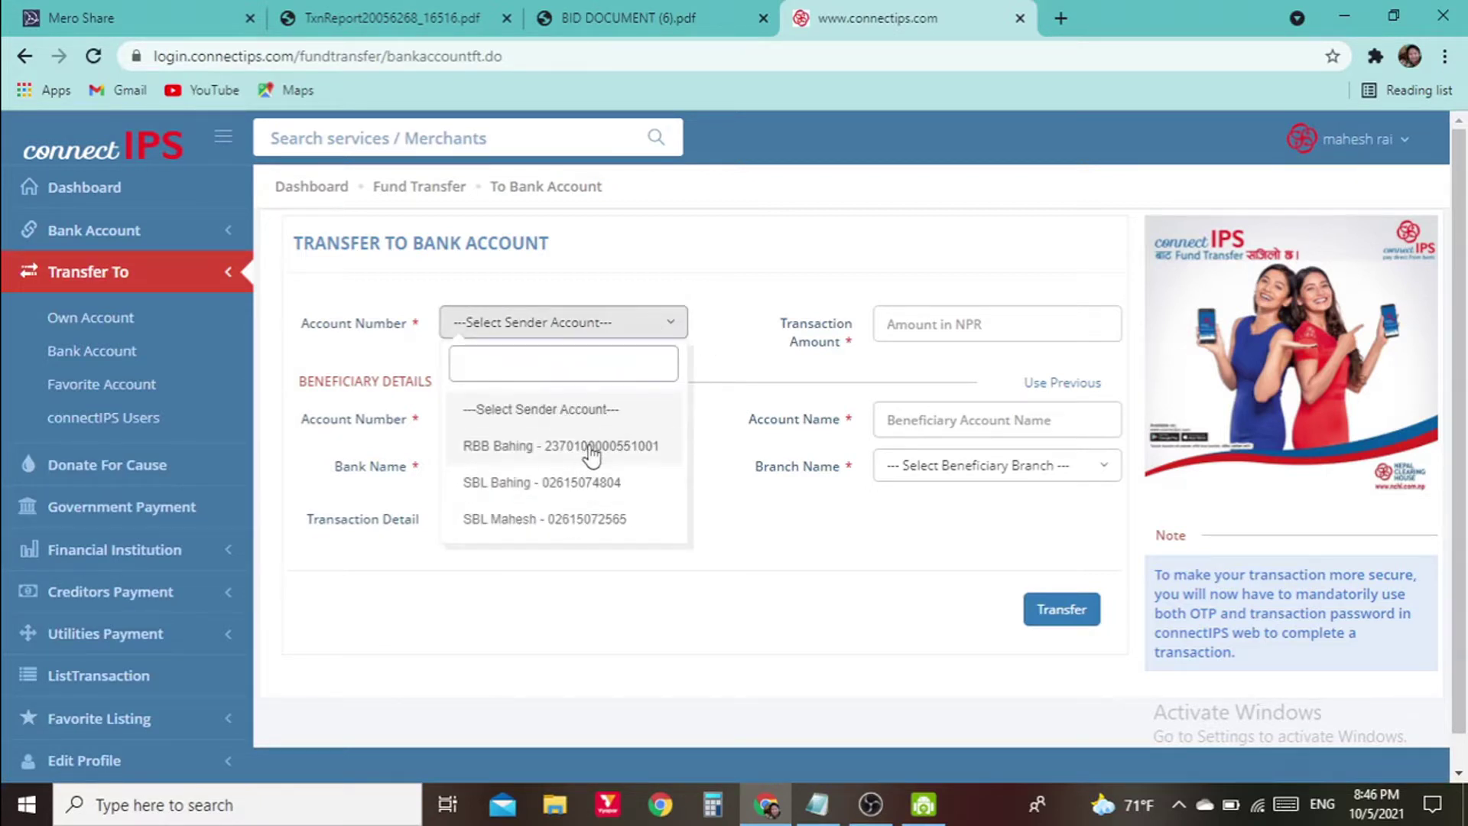
left_click(592, 455)
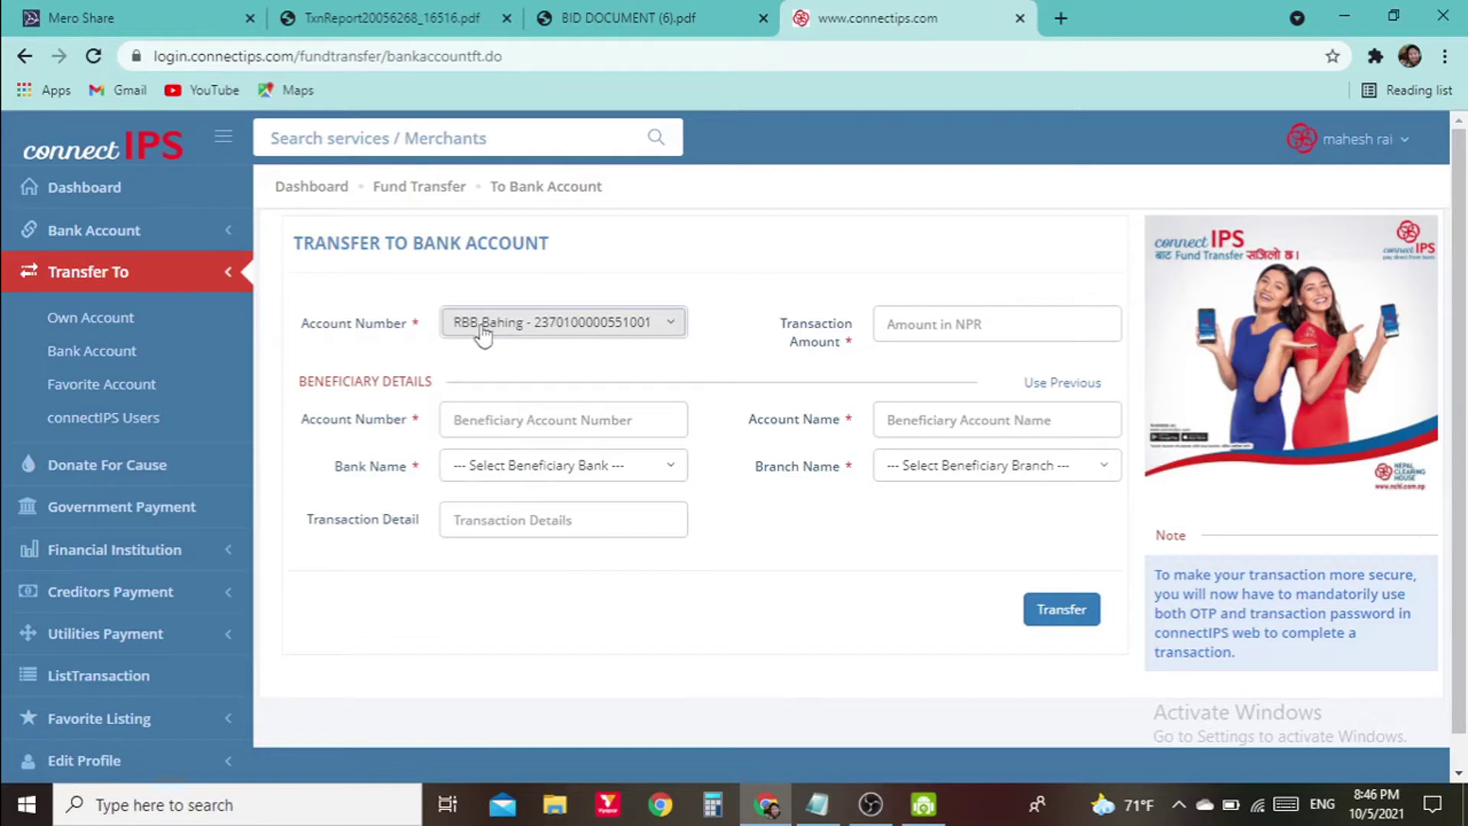
left_click(971, 326)
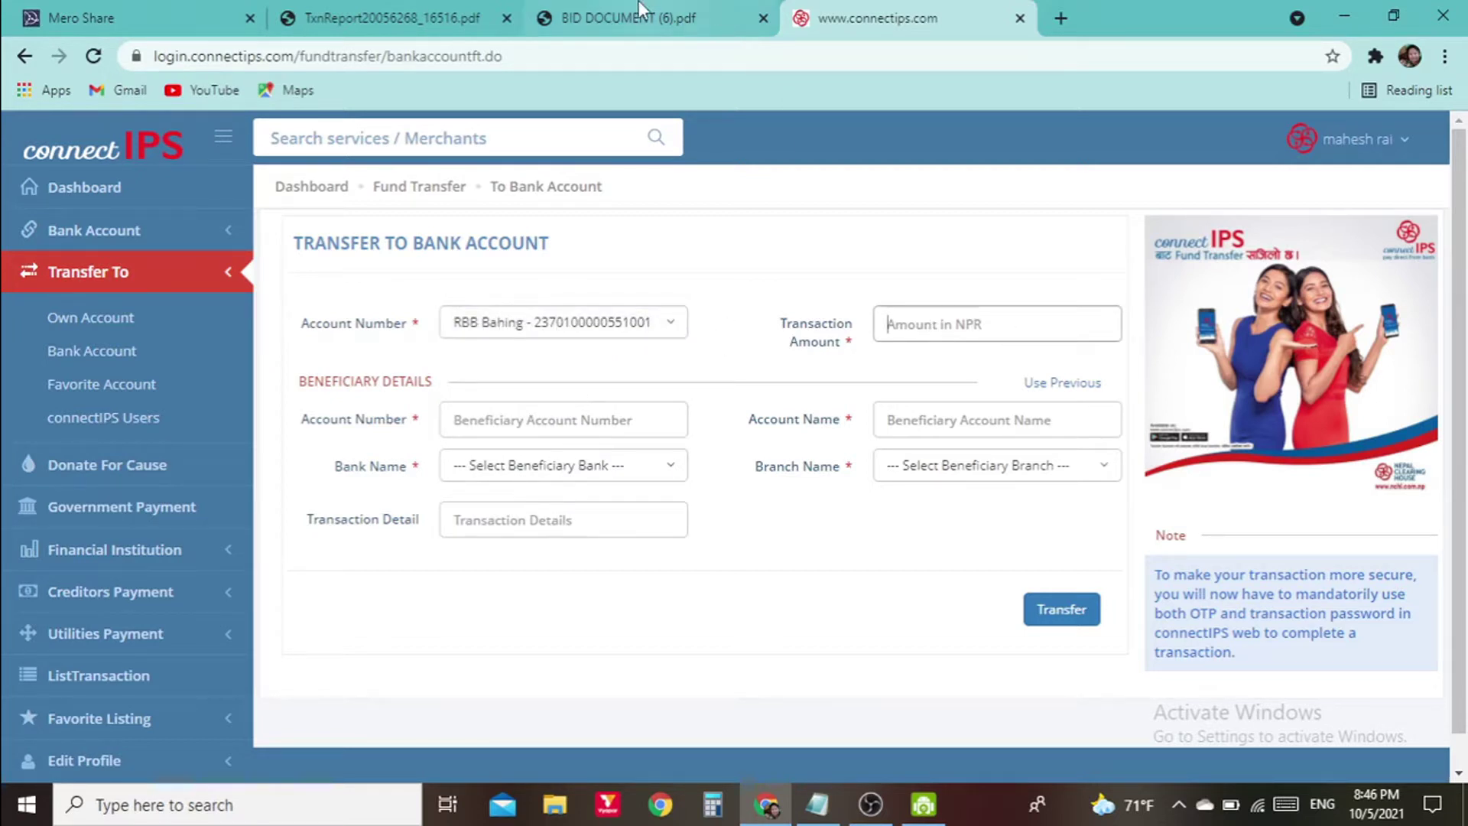
left_click(681, 20)
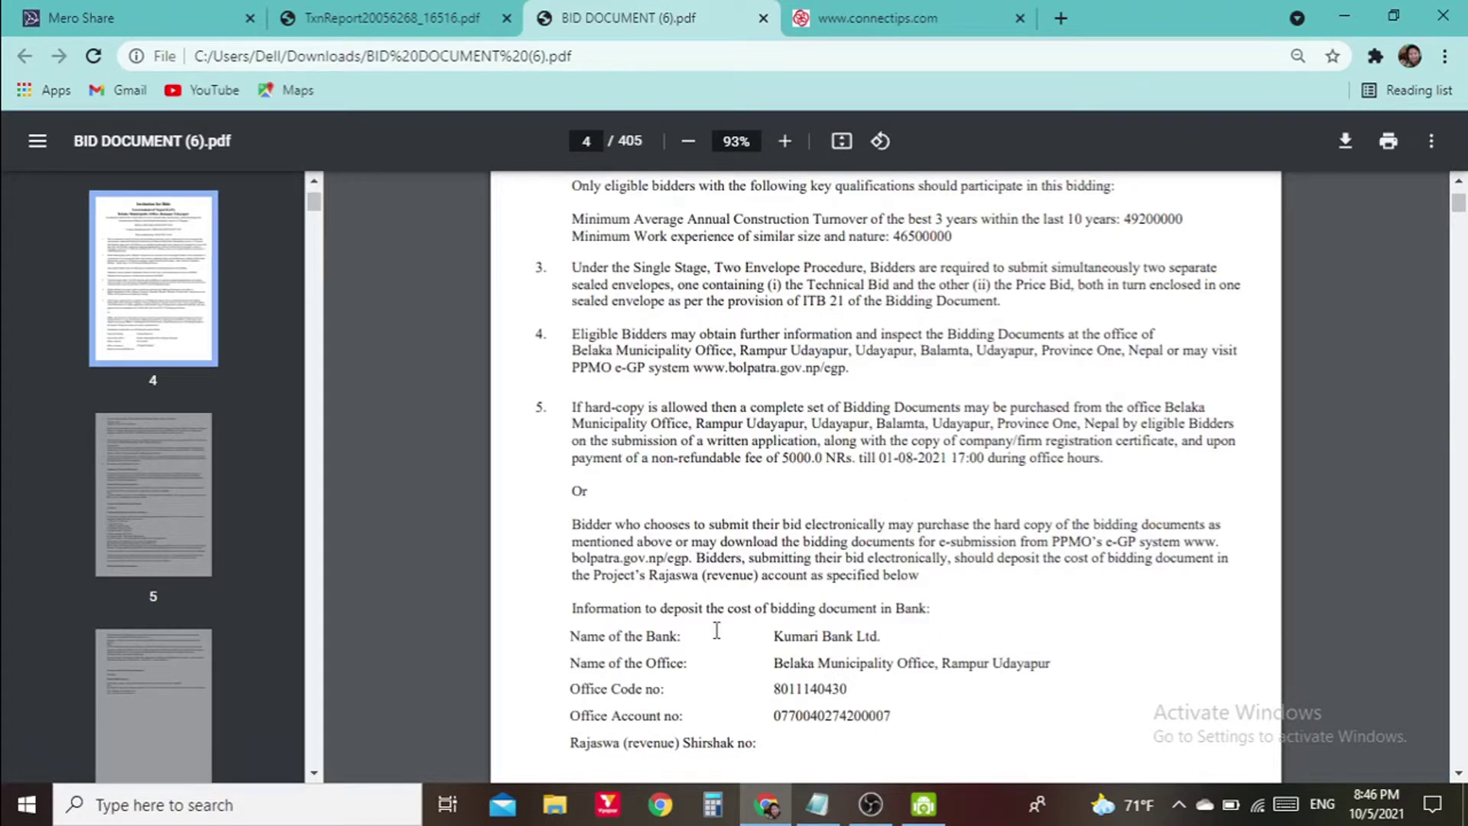
Enter 5000 as the transfer amount
left_click(879, 17)
left_click(710, 10)
left_click(879, 17)
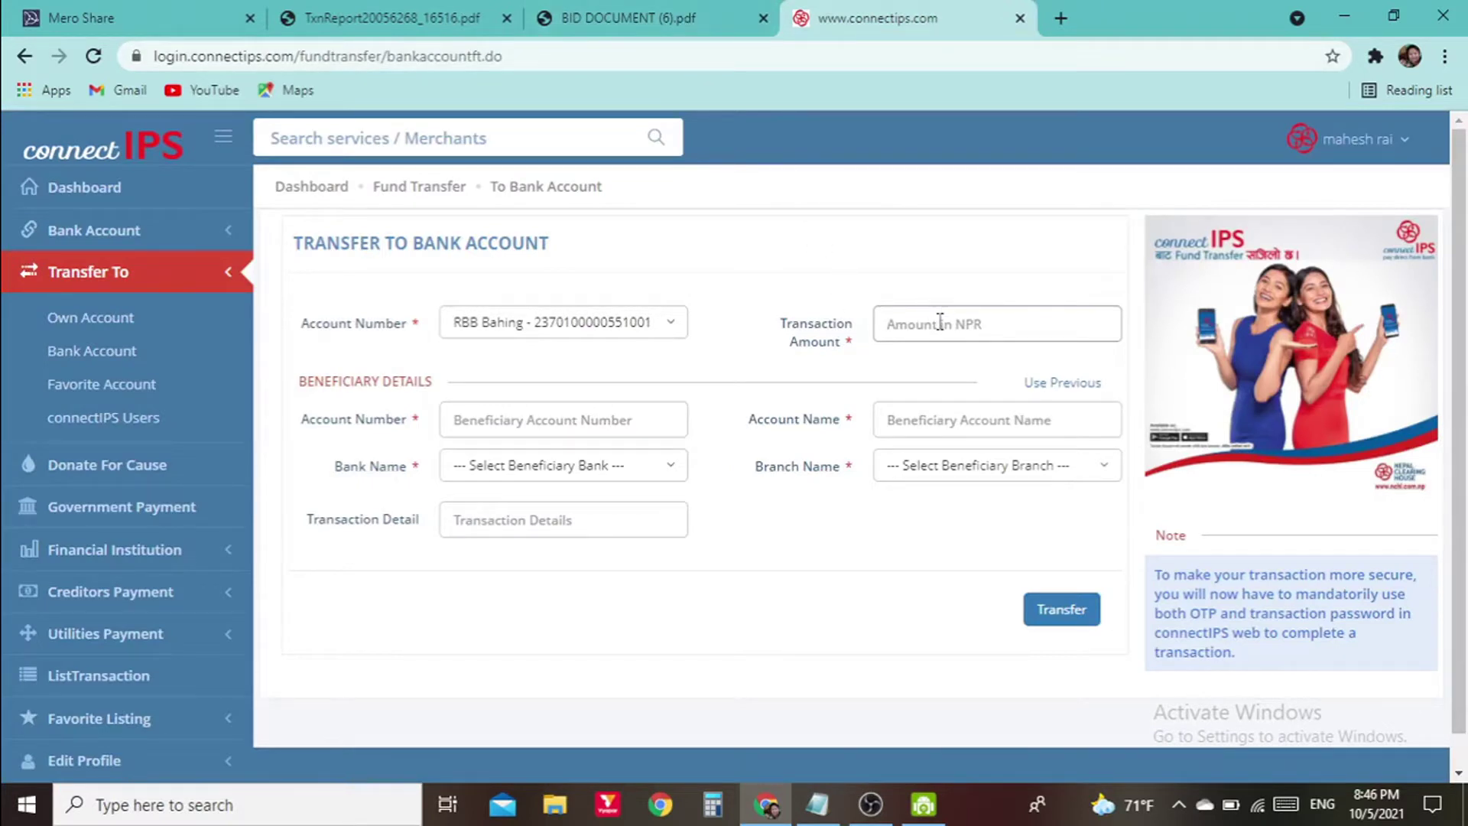
type("5000")
Copy the office account number from the bid PDF into Beneficiary Account Number
left_click(546, 408)
left_click(614, 11)
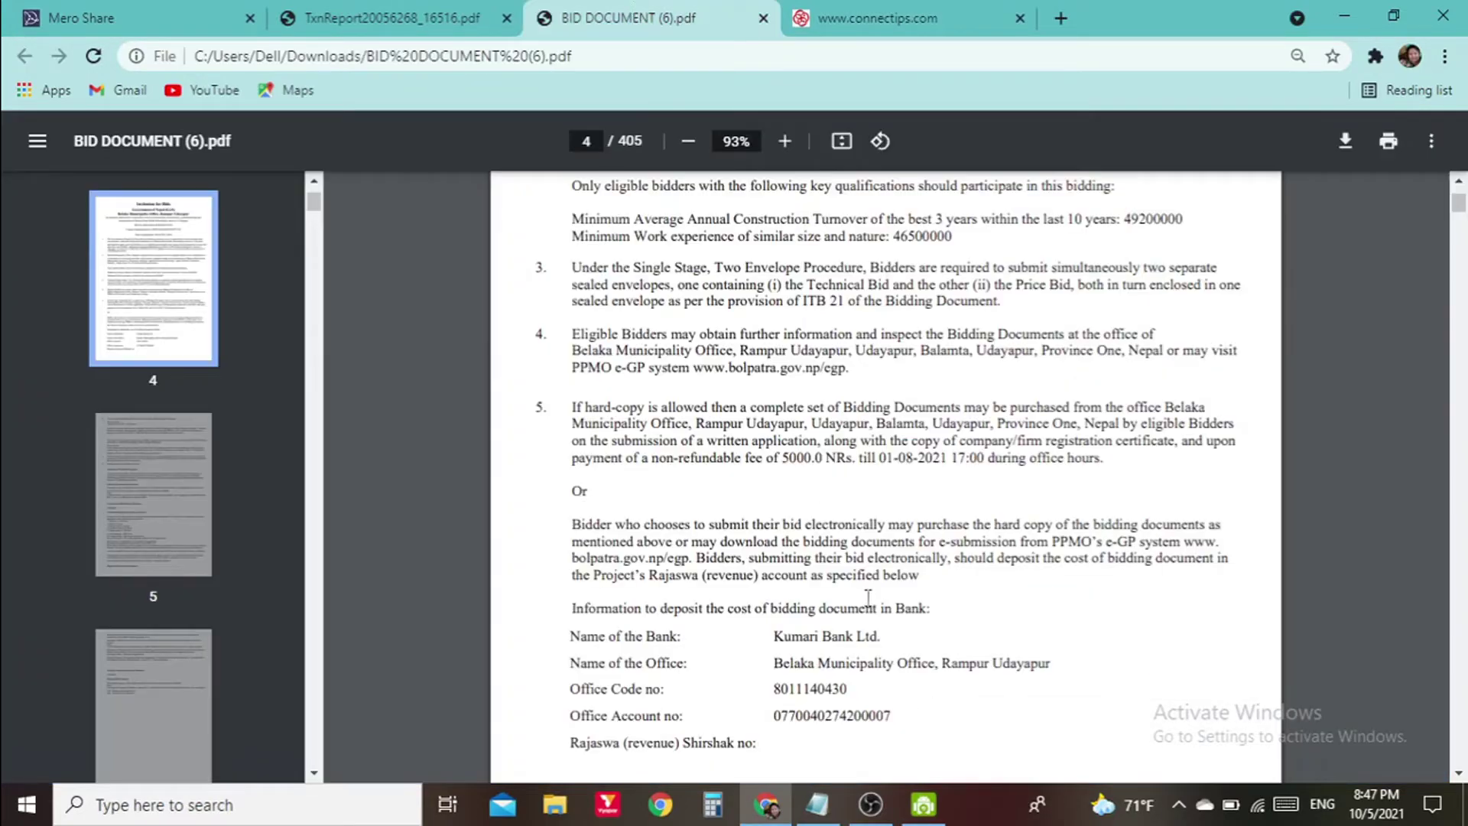
scroll(906, 423, "up", 7)
scroll(921, 451, "down", 10)
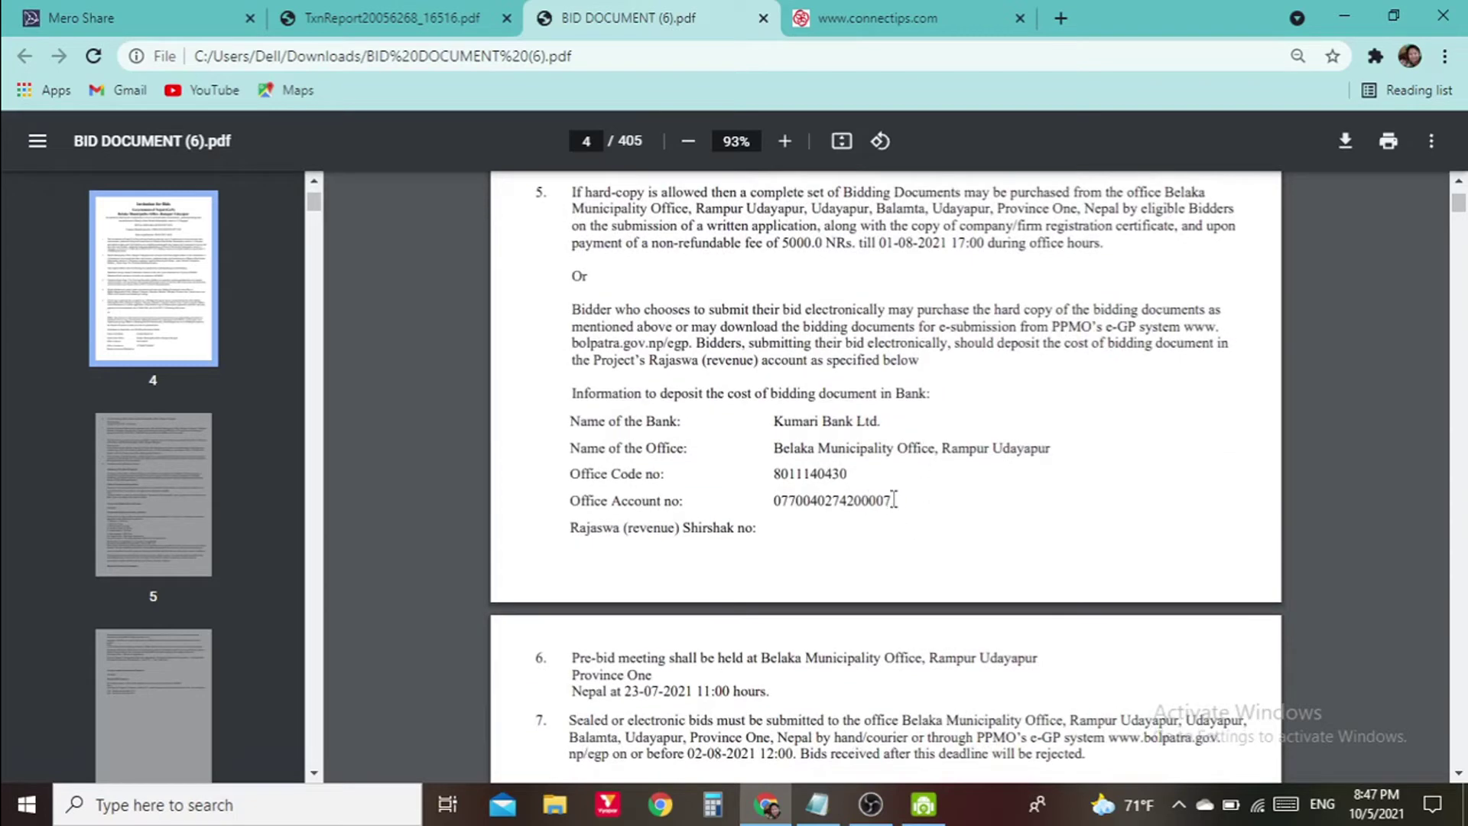
left_click_drag(889, 500, 783, 508)
right_click(790, 501)
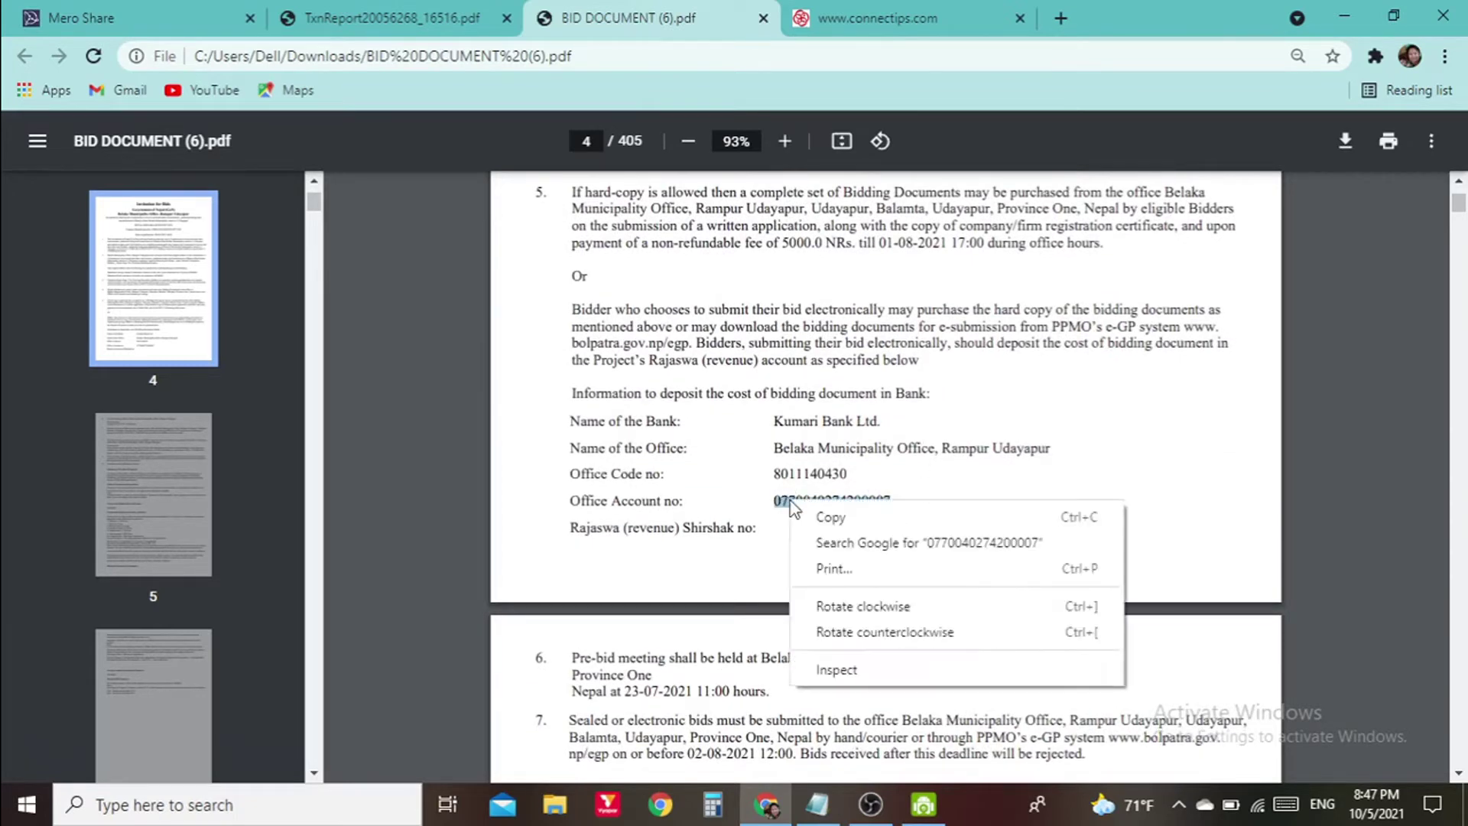
left_click(829, 519)
left_click(851, 20)
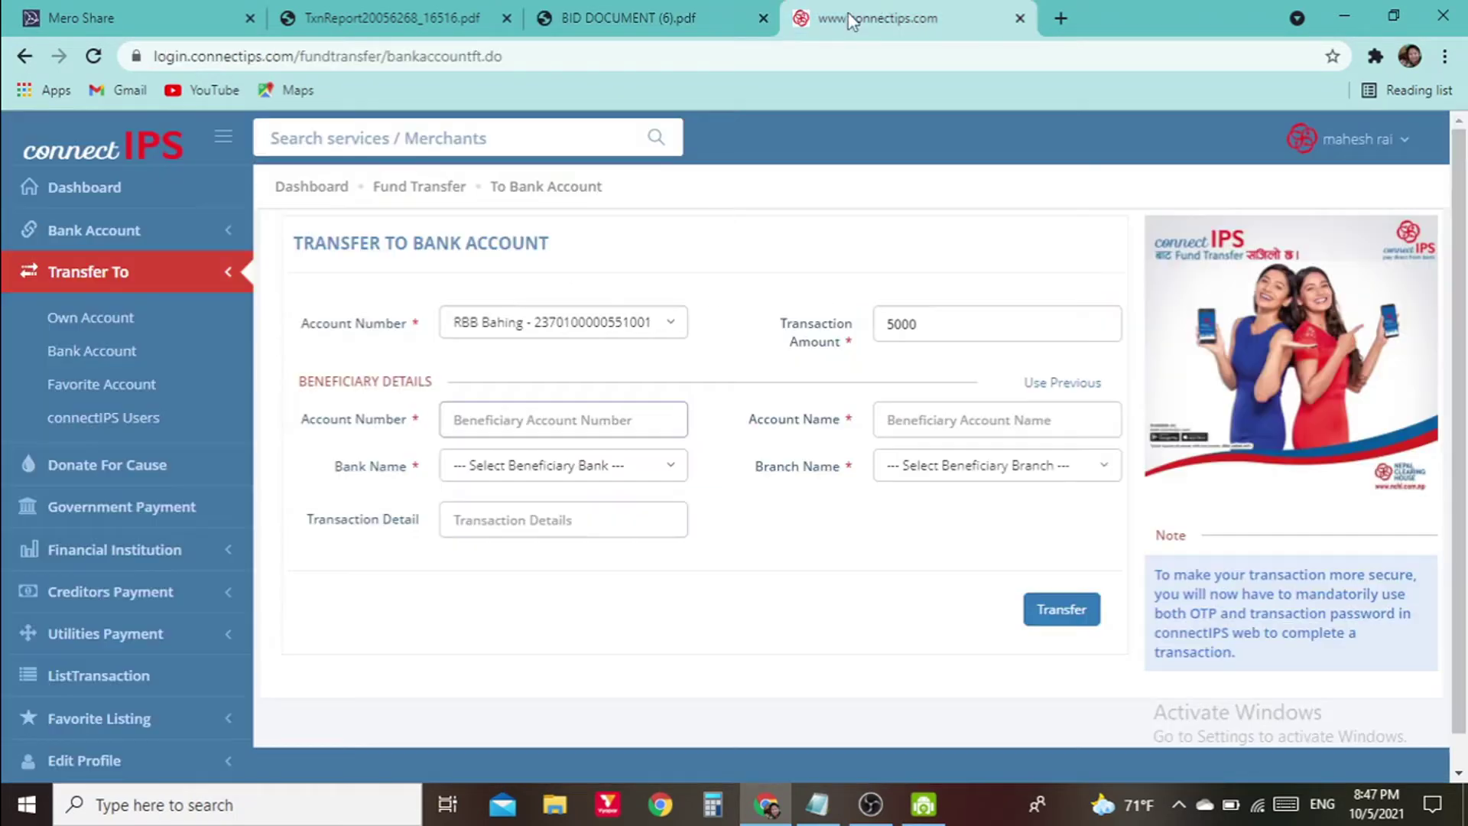
right_click(597, 421)
left_click(685, 591)
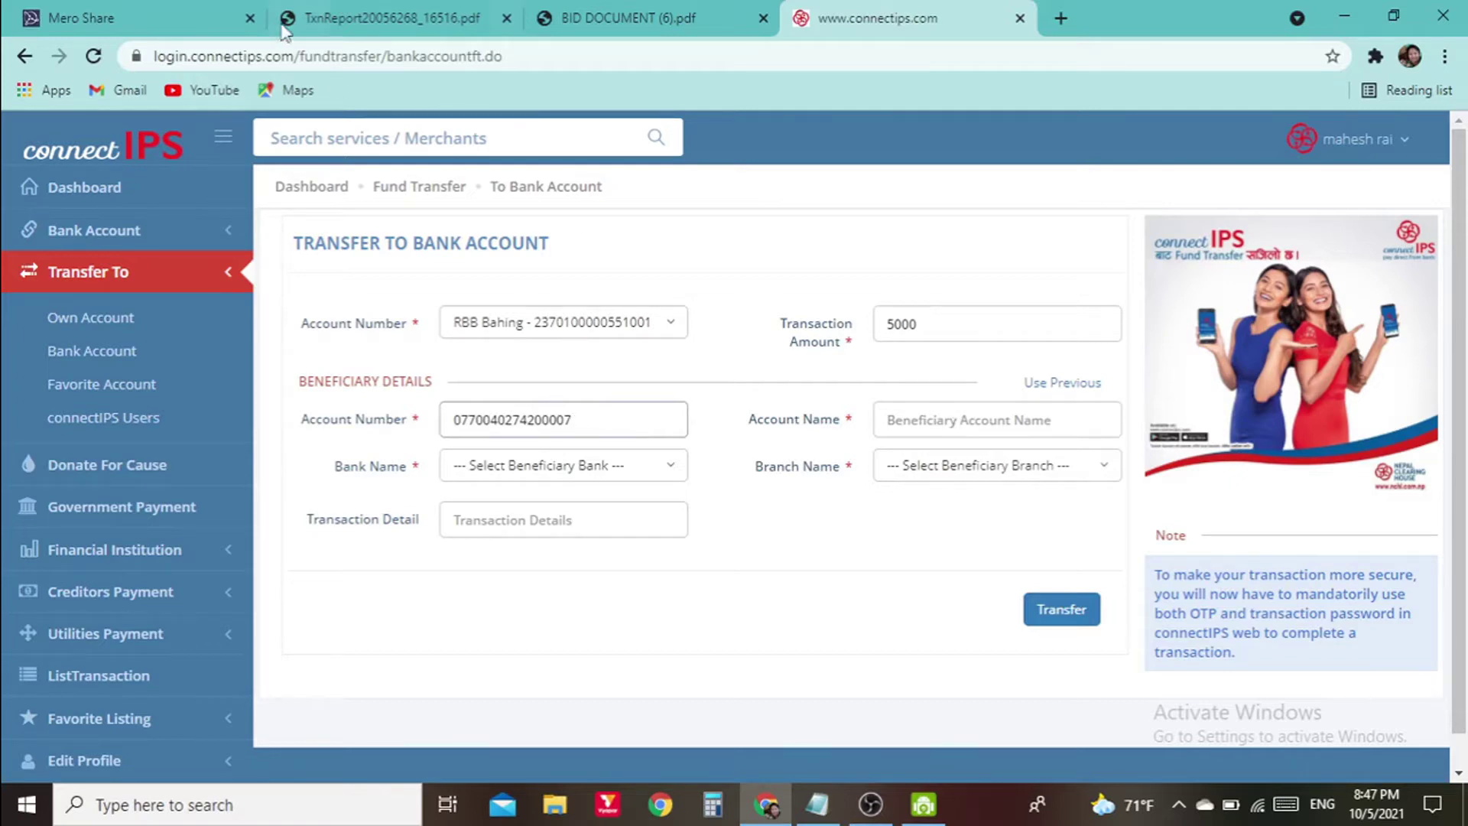
Try selecting the office name line in the bid document's bank details
left_click(665, 15)
left_click(807, 466)
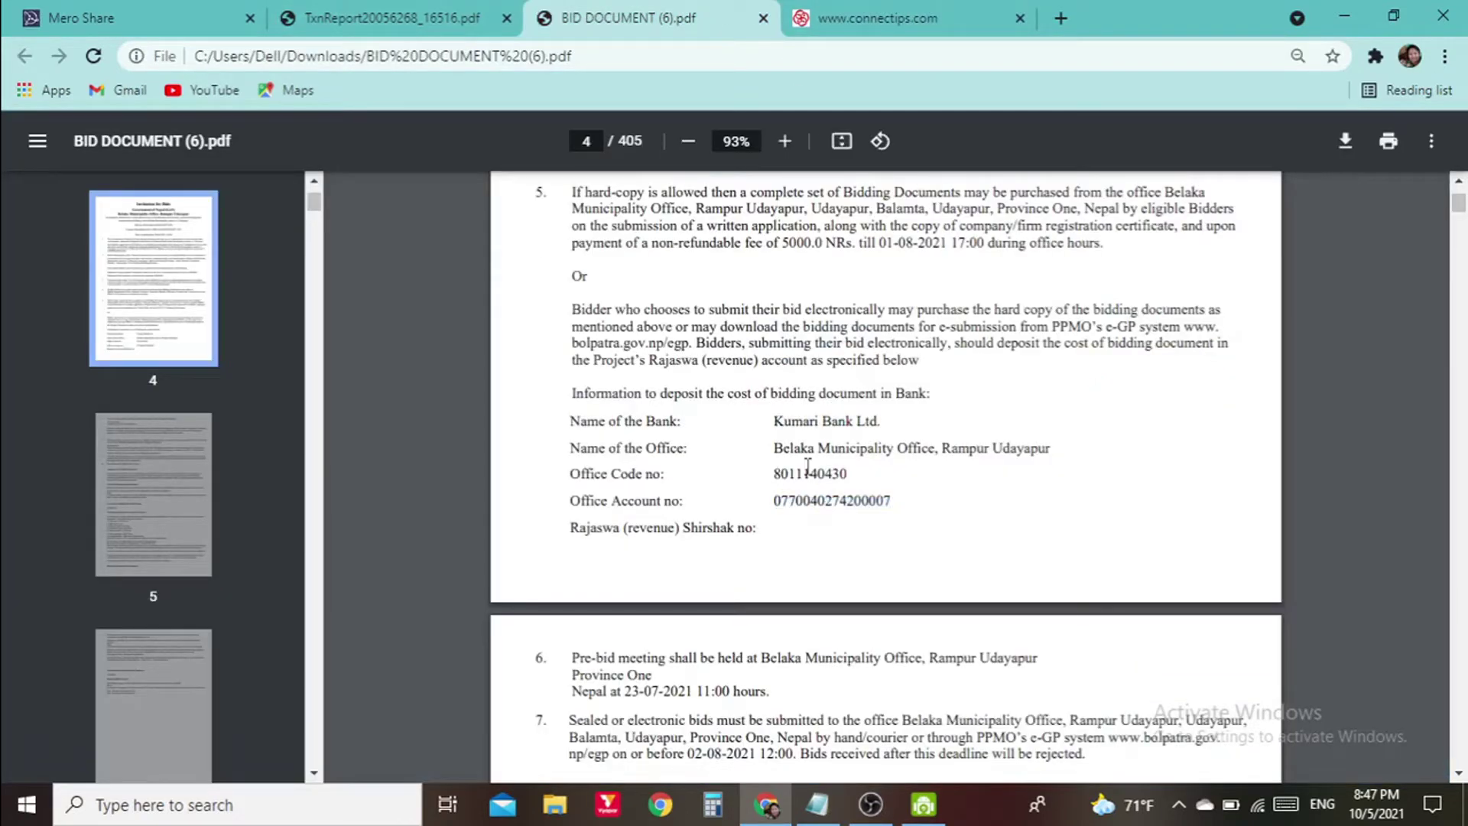
left_click_drag(777, 453, 1055, 449)
left_click(1055, 449)
double_click(1055, 450)
left_click(823, 450)
left_click_drag(779, 450, 1056, 452)
left_click(1070, 455)
left_click_drag(775, 448, 1030, 459)
left_click(1063, 449)
Scroll the bid document back to page 4's Kumari Bank deposit details
scroll(933, 271, "up", 10)
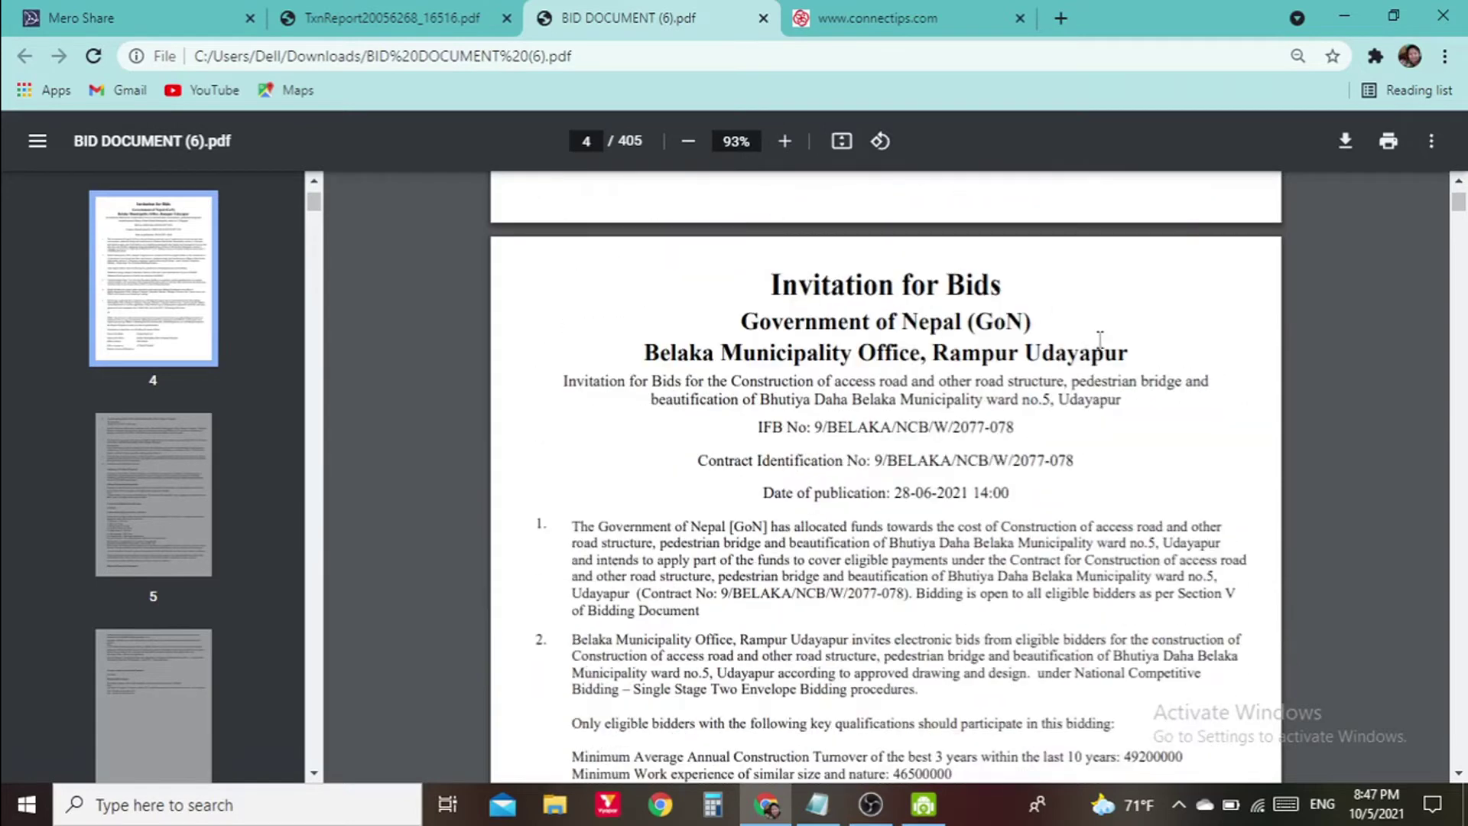
scroll(1096, 497, "up", 20)
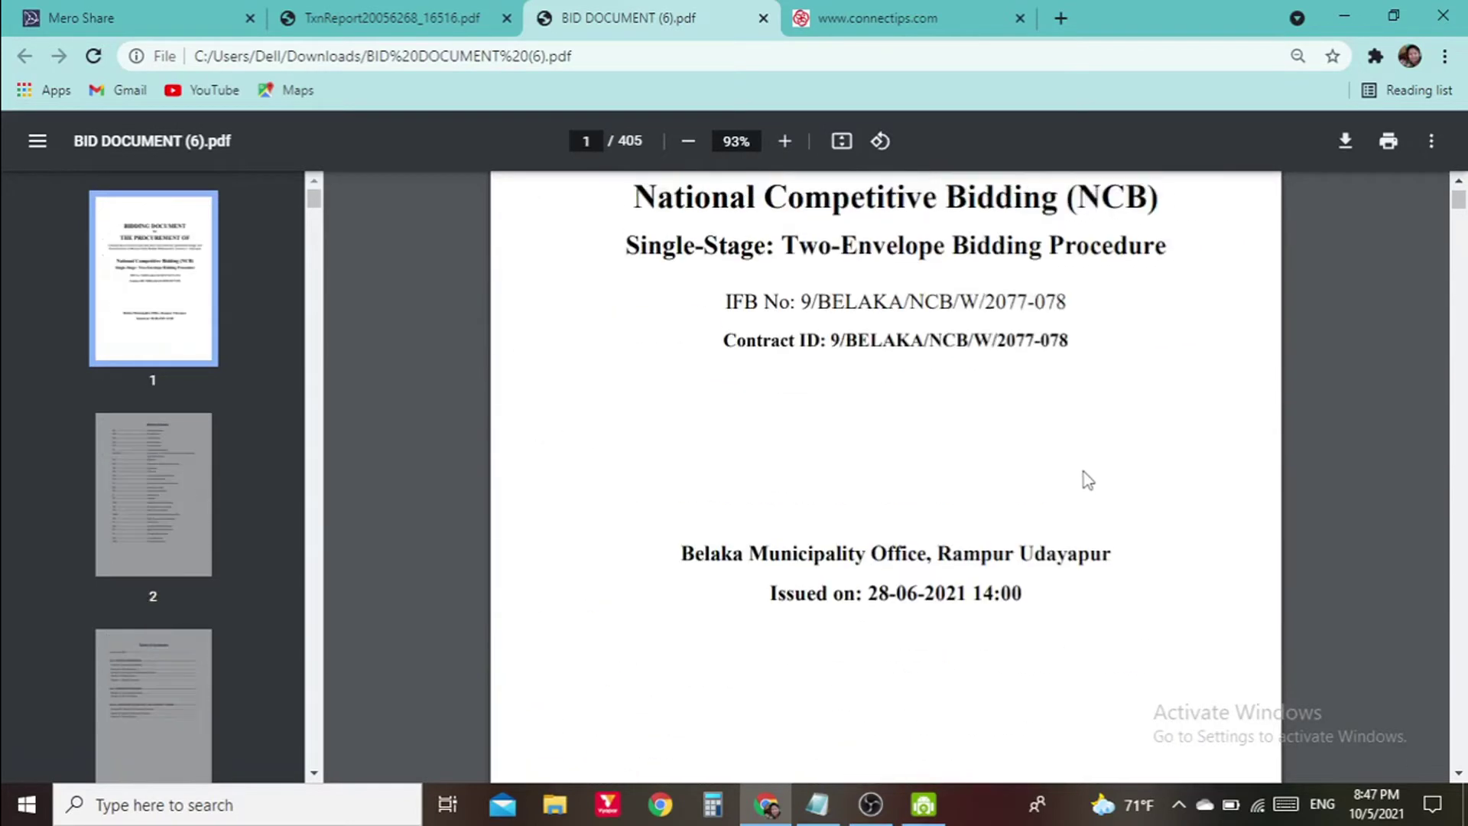
scroll(1097, 462, "down", 10)
scroll(1108, 485, "up", 4)
scroll(1109, 482, "up", 4)
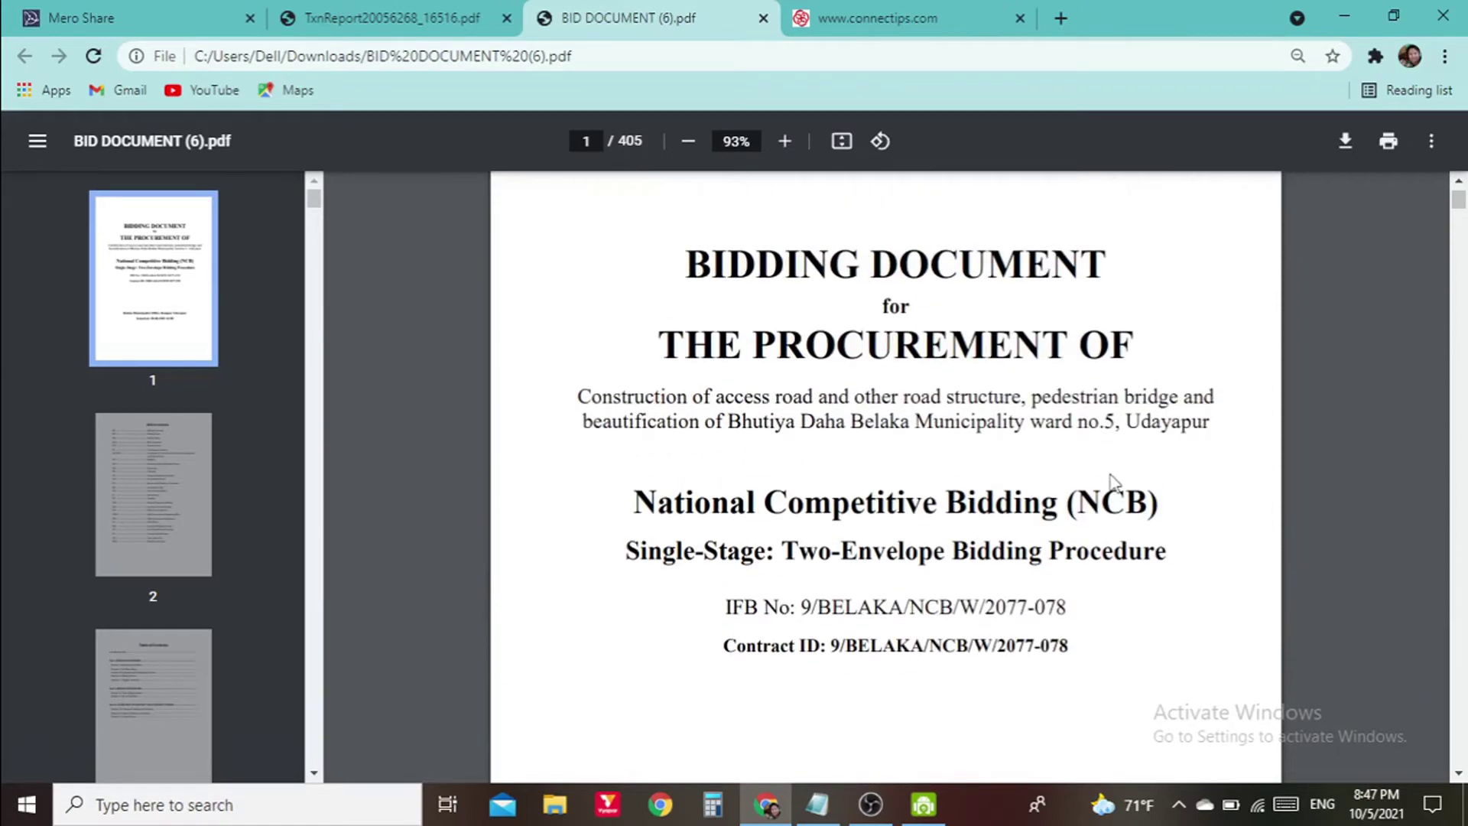
scroll(1113, 481, "down", 20)
scroll(1118, 481, "down", 20)
scroll(1118, 478, "down", 15)
scroll(1118, 476, "down", 15)
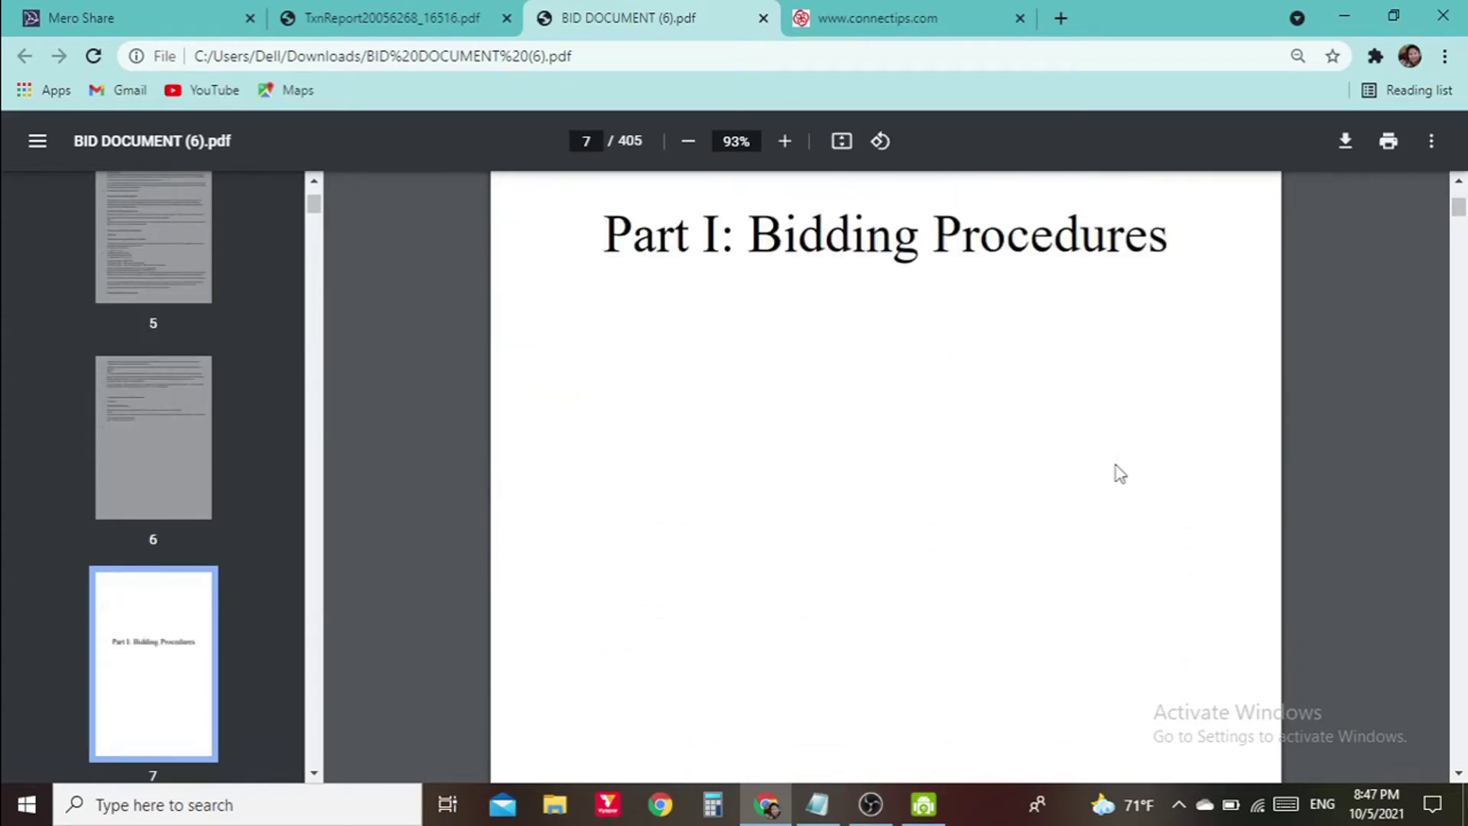
scroll(1118, 474, "down", 15)
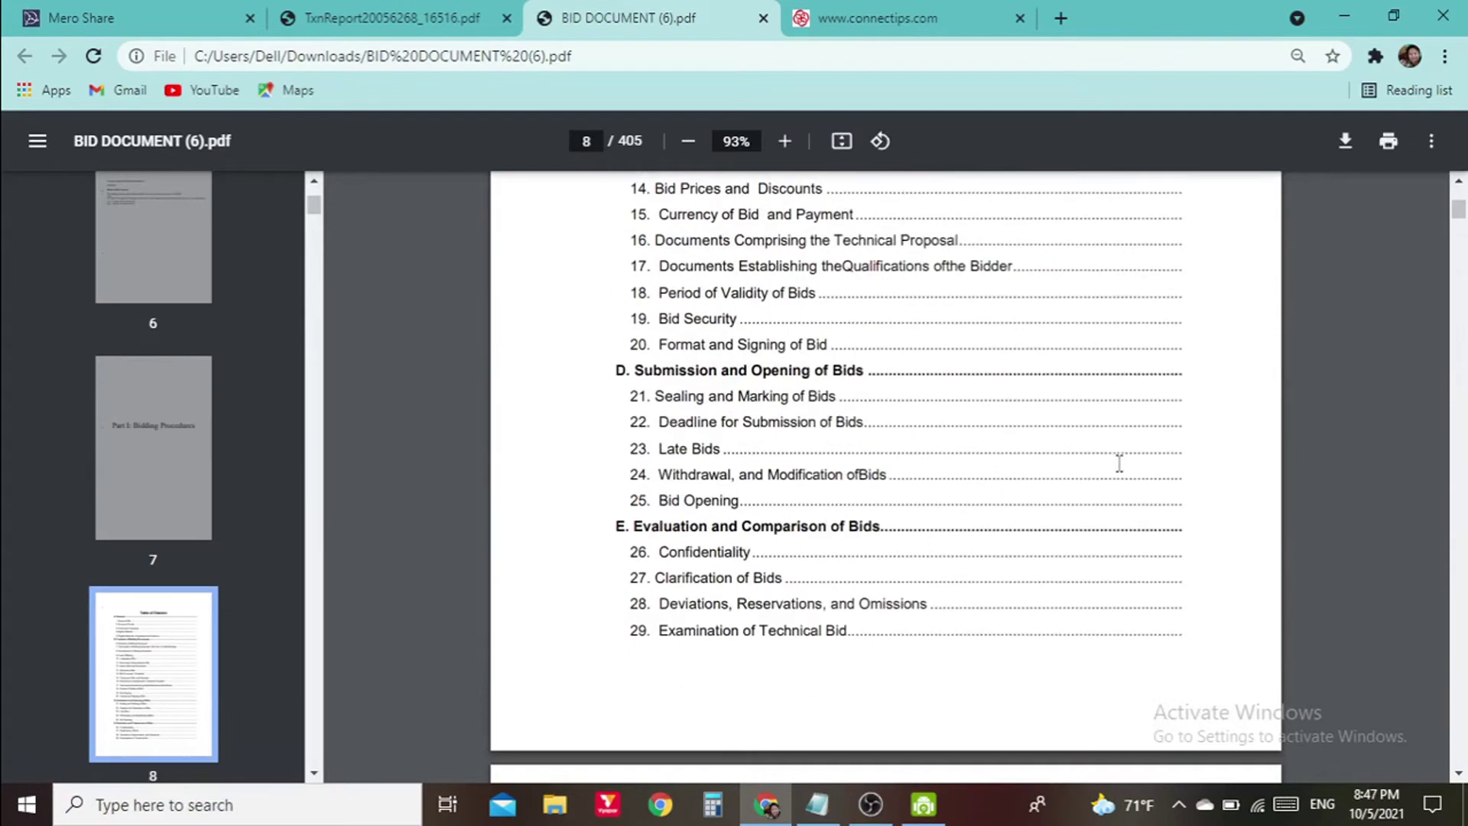
scroll(1117, 466, "down", 15)
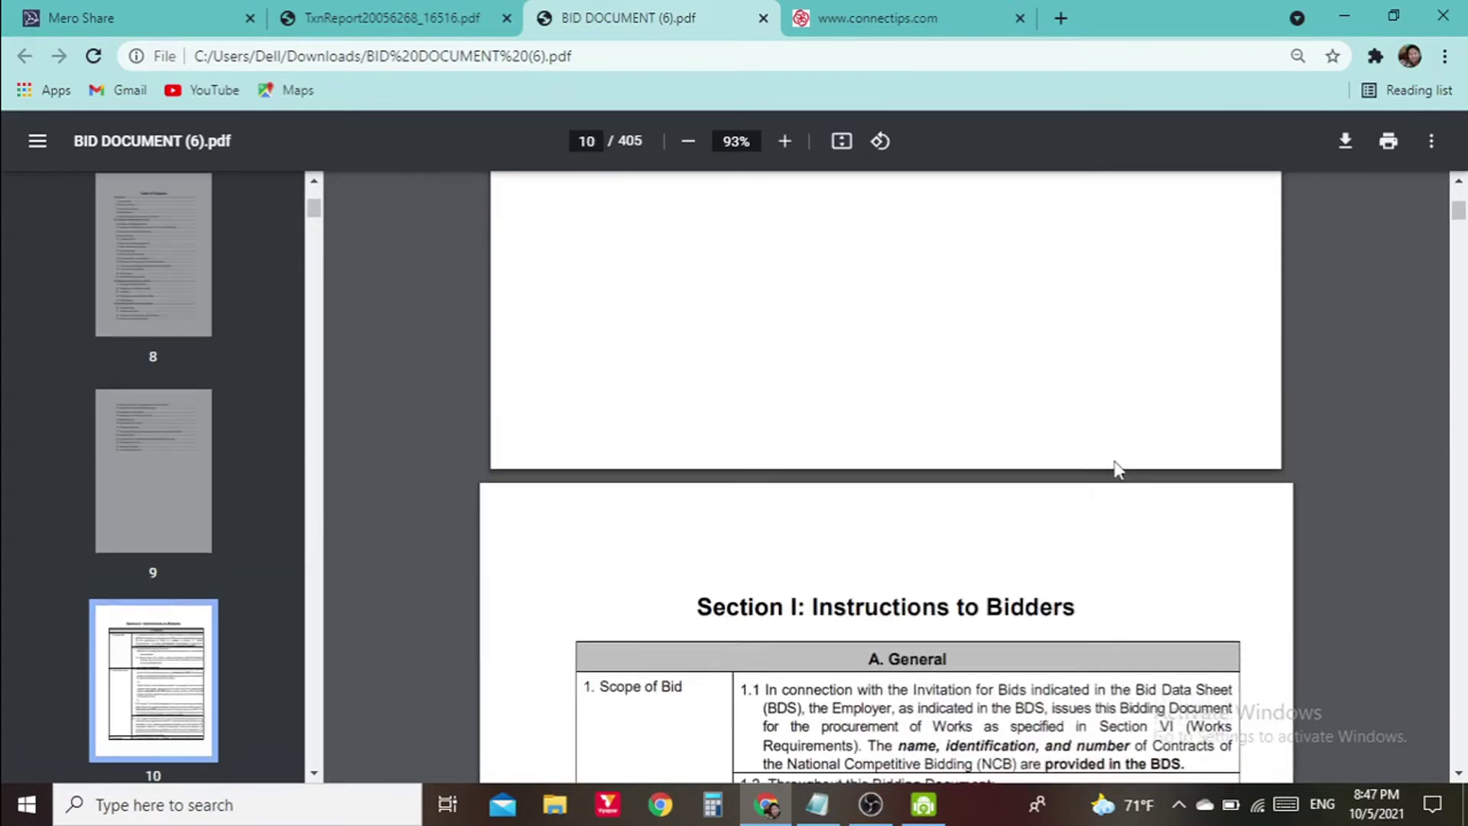
scroll(1118, 470, "down", 15)
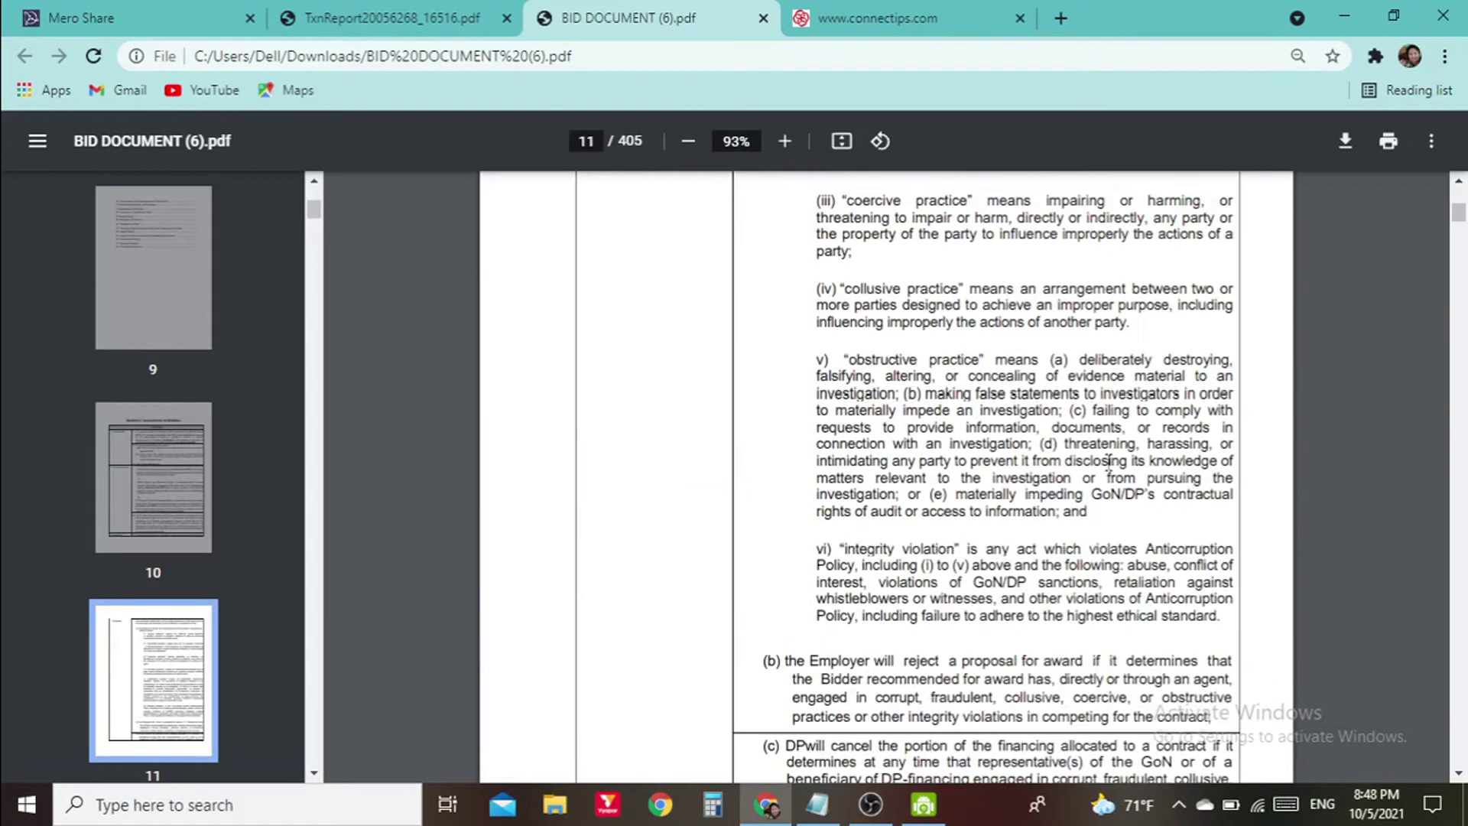
scroll(1109, 460, "down", 10)
scroll(1114, 453, "up", 15)
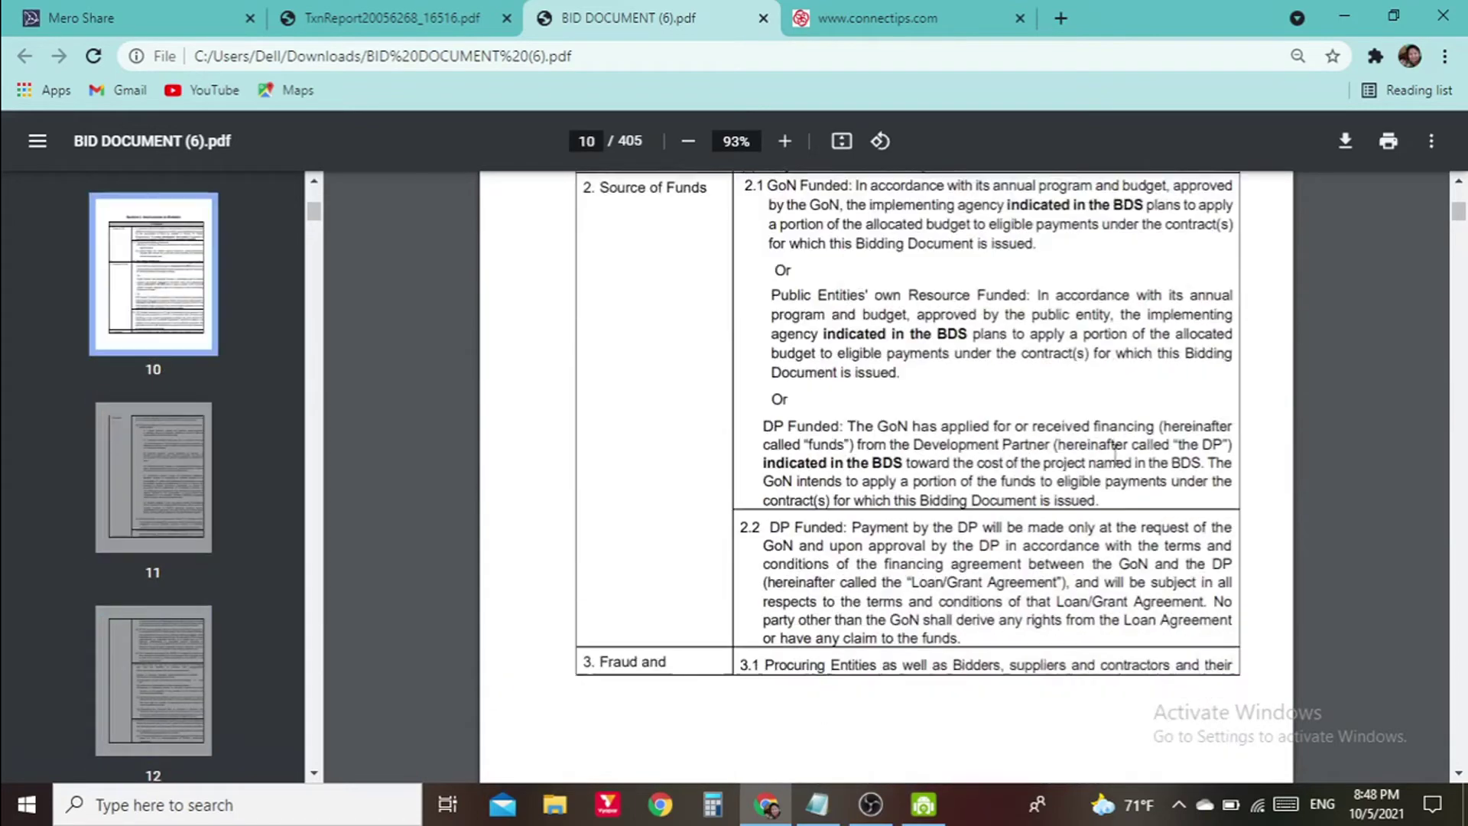
scroll(1114, 454, "up", 20)
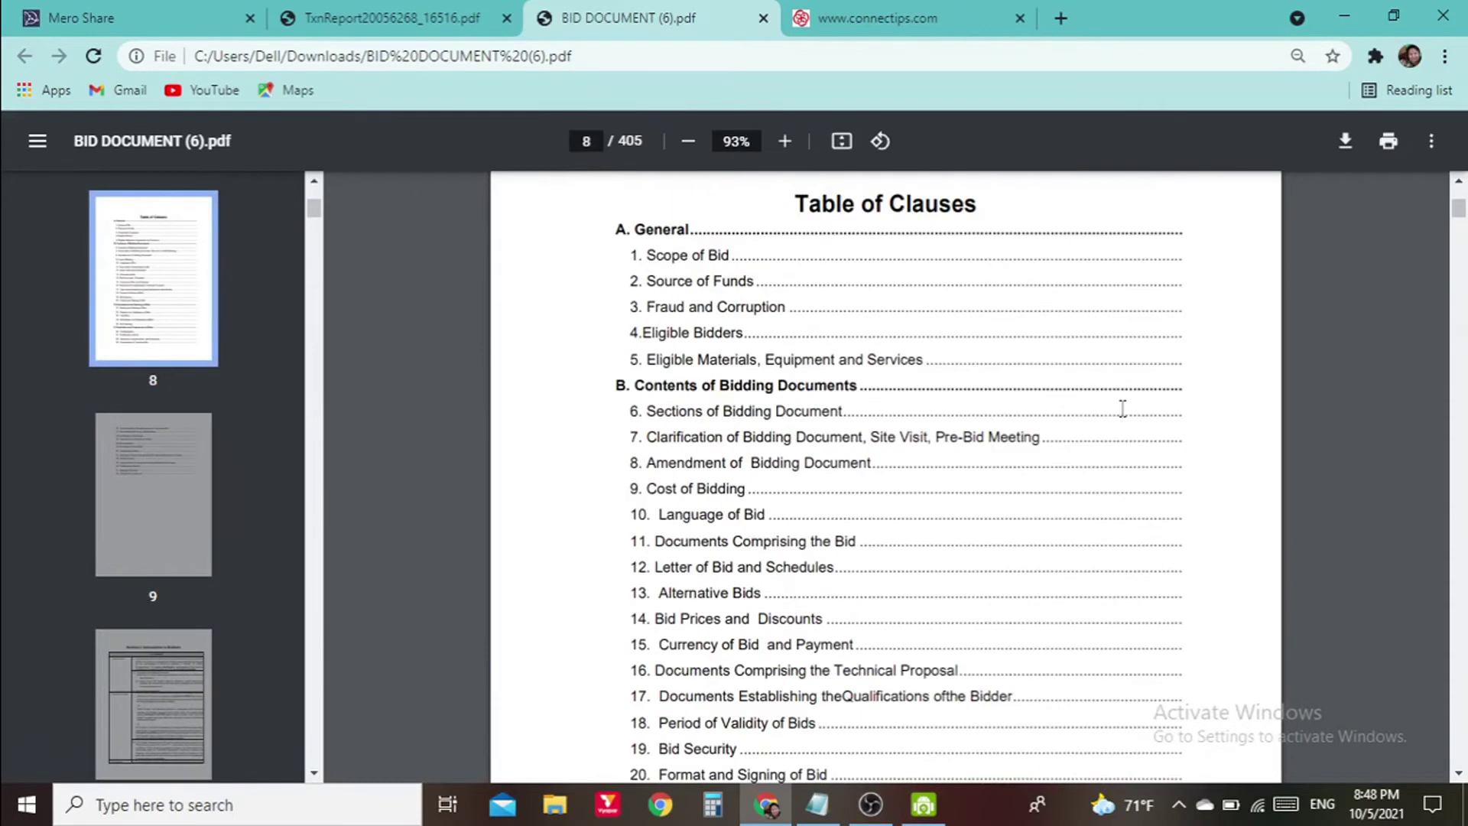
scroll(1109, 405, "up", 10)
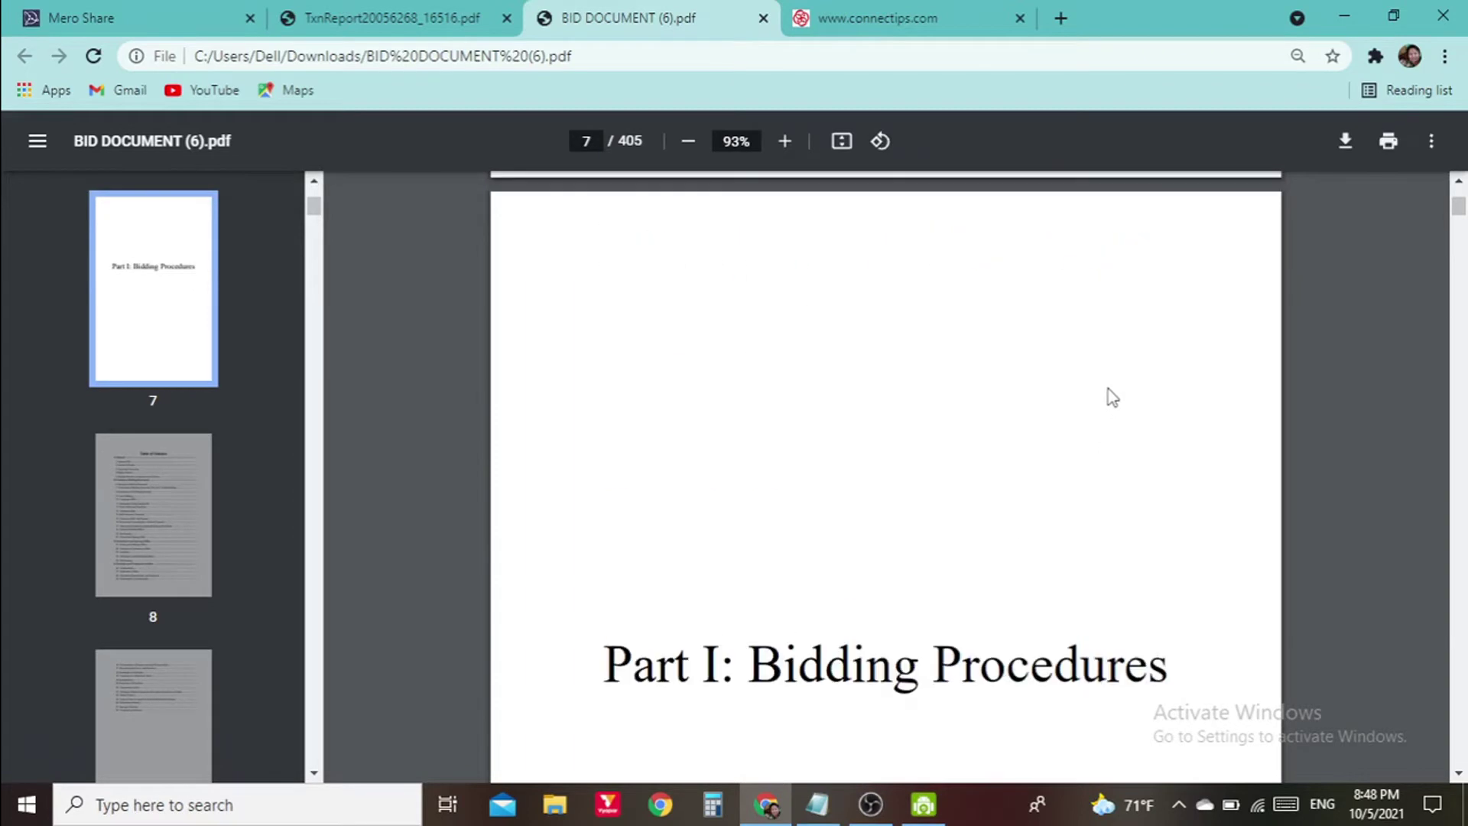
scroll(1112, 396, "up", 10)
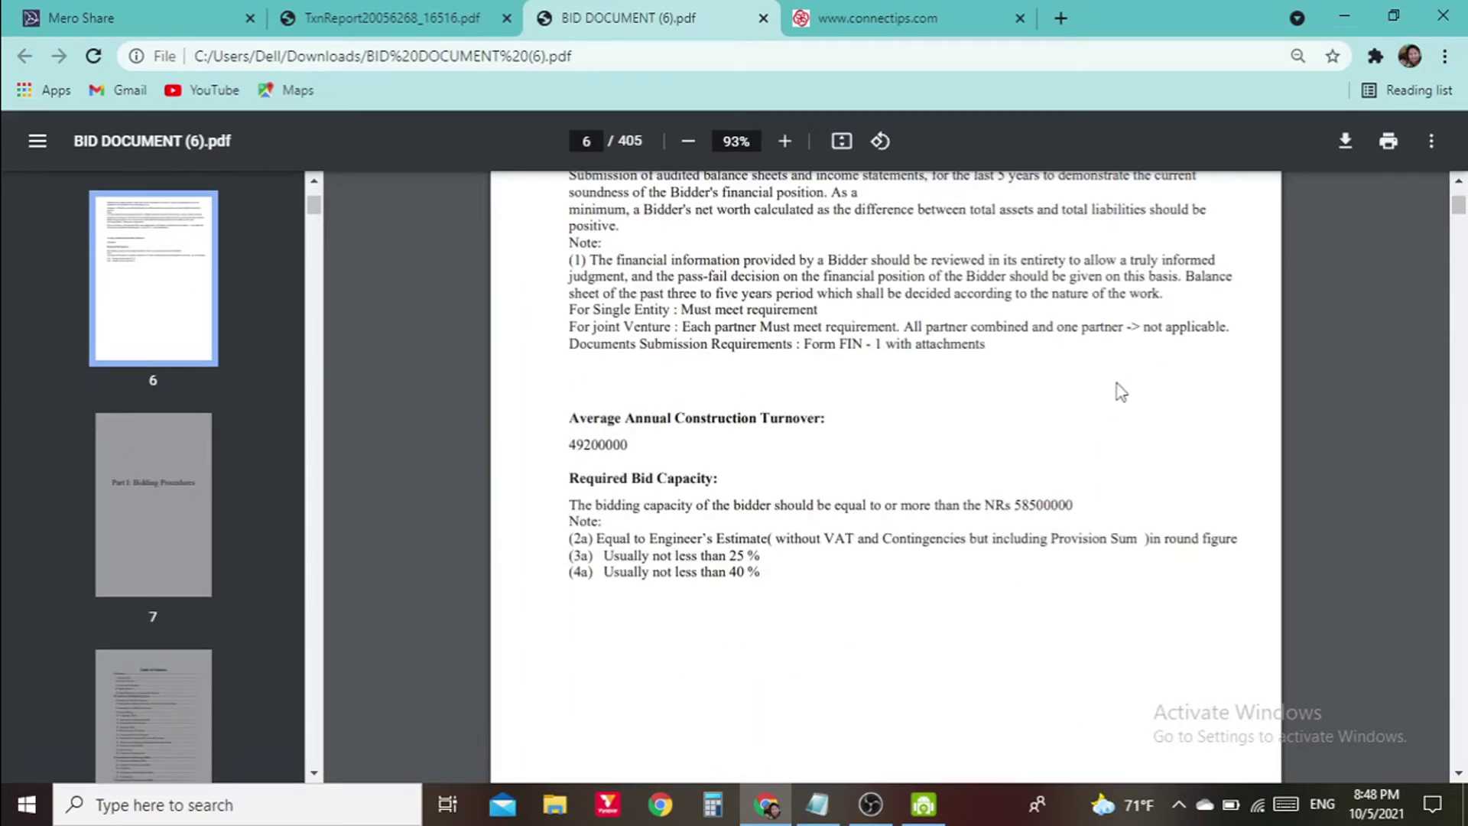
scroll(1120, 391, "up", 3)
scroll(1121, 388, "up", 2)
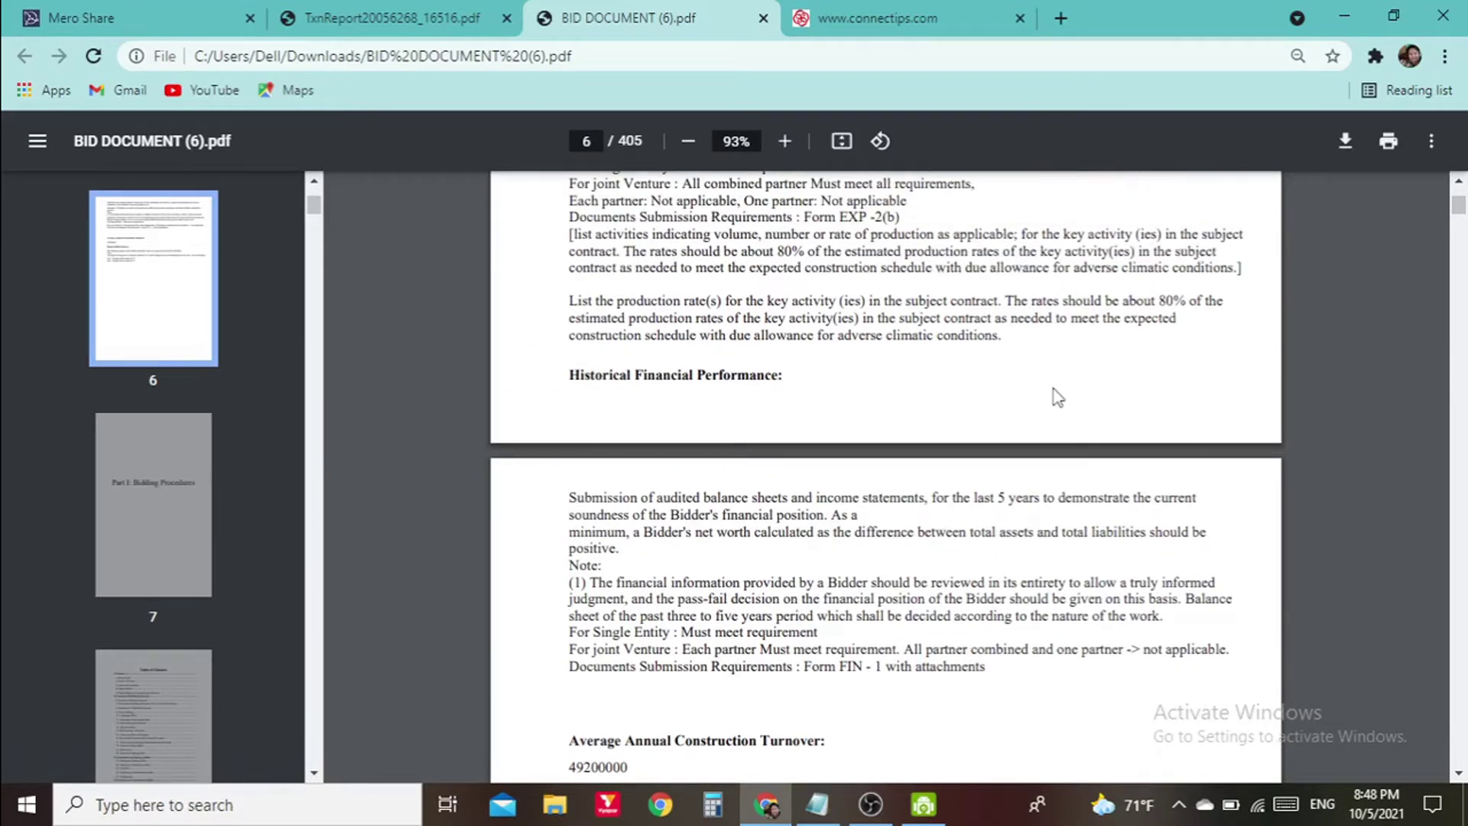
scroll(1055, 382, "up", 5)
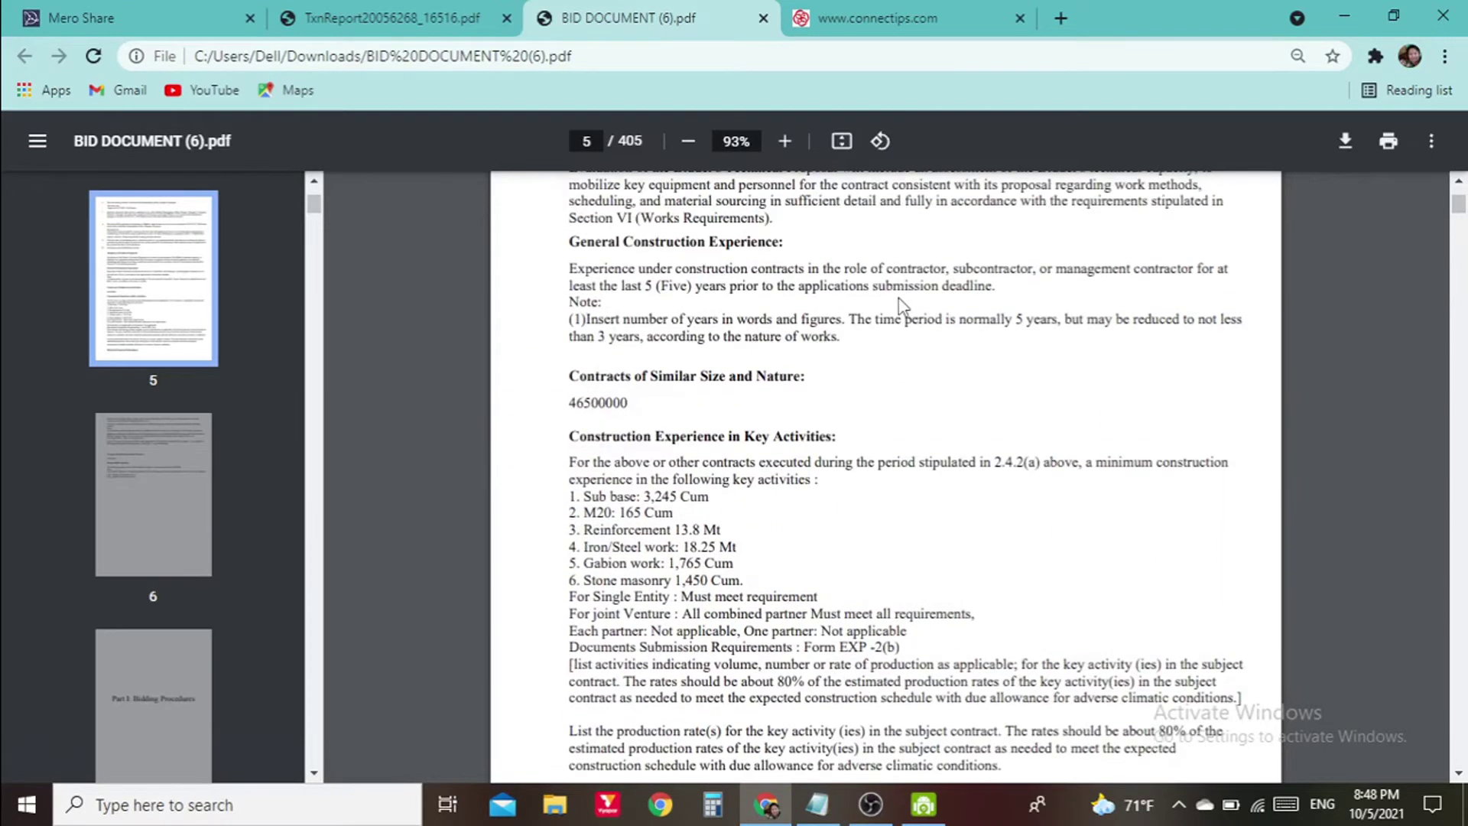
scroll(902, 306, "up", 4)
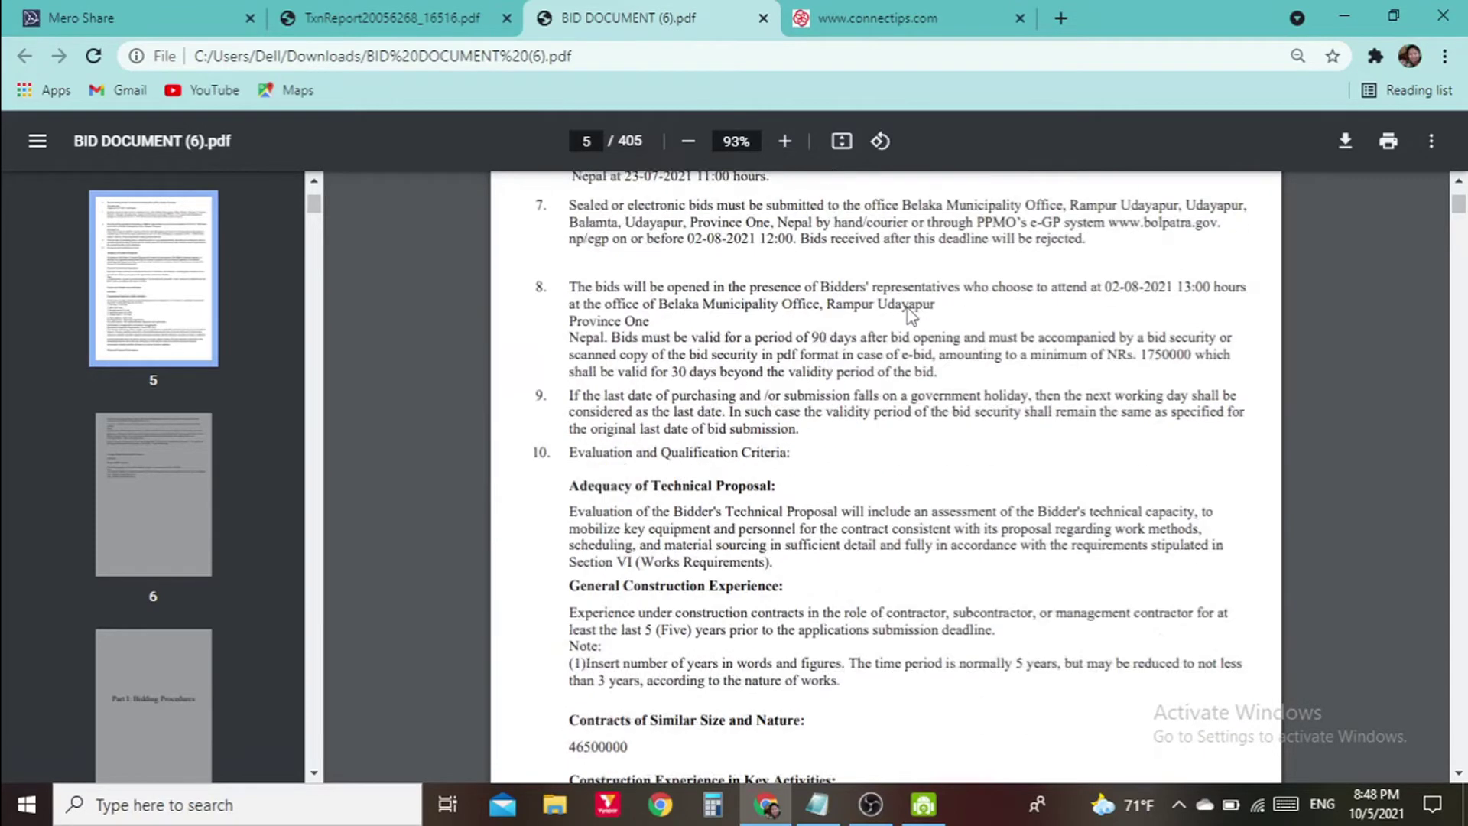
scroll(907, 308, "up", 1)
scroll(926, 403, "up", 6)
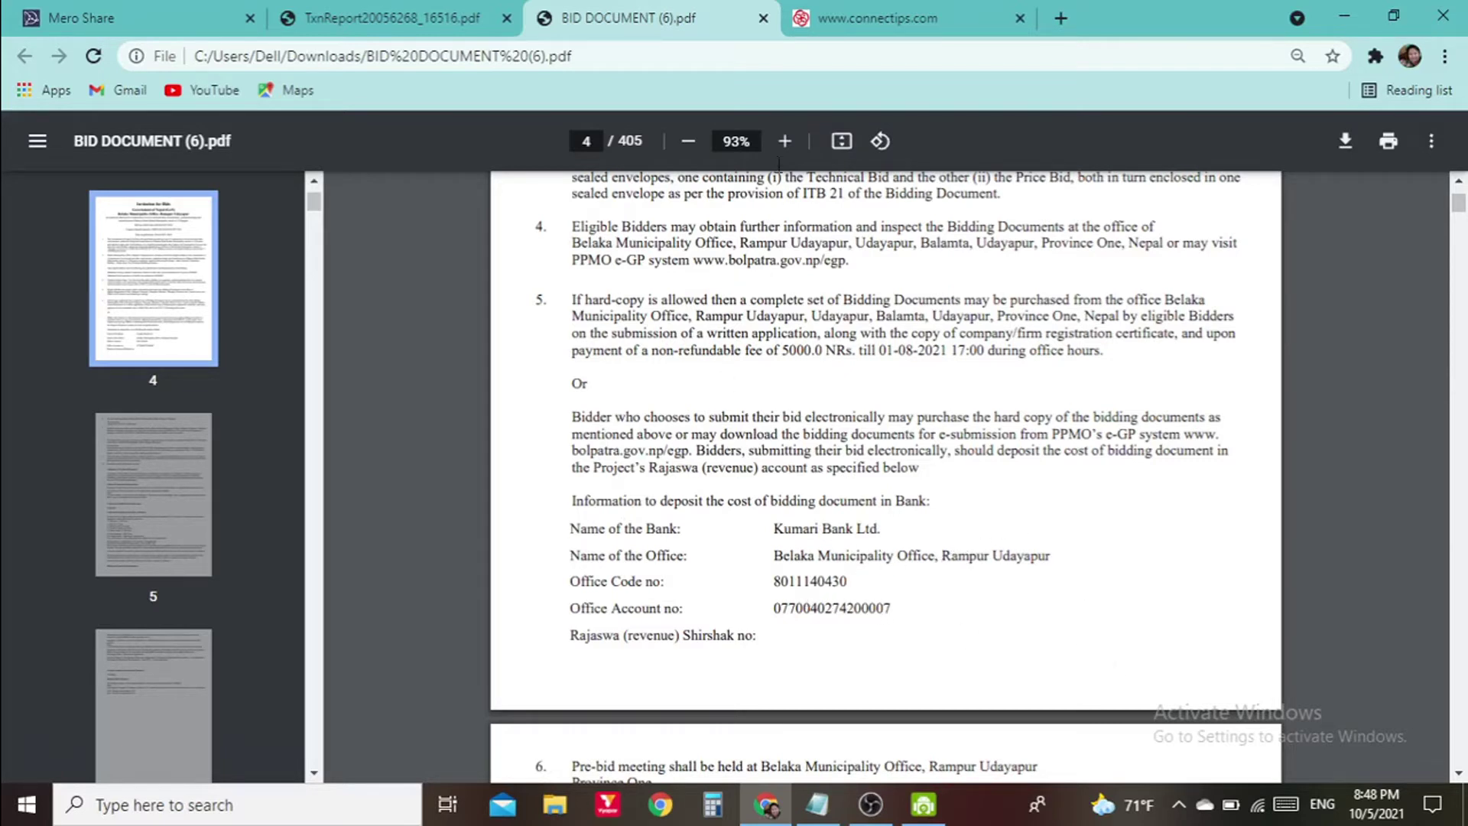
Copy 'Belaka Municipality' from the bid document and paste it into the Account Name field
left_click(879, 19)
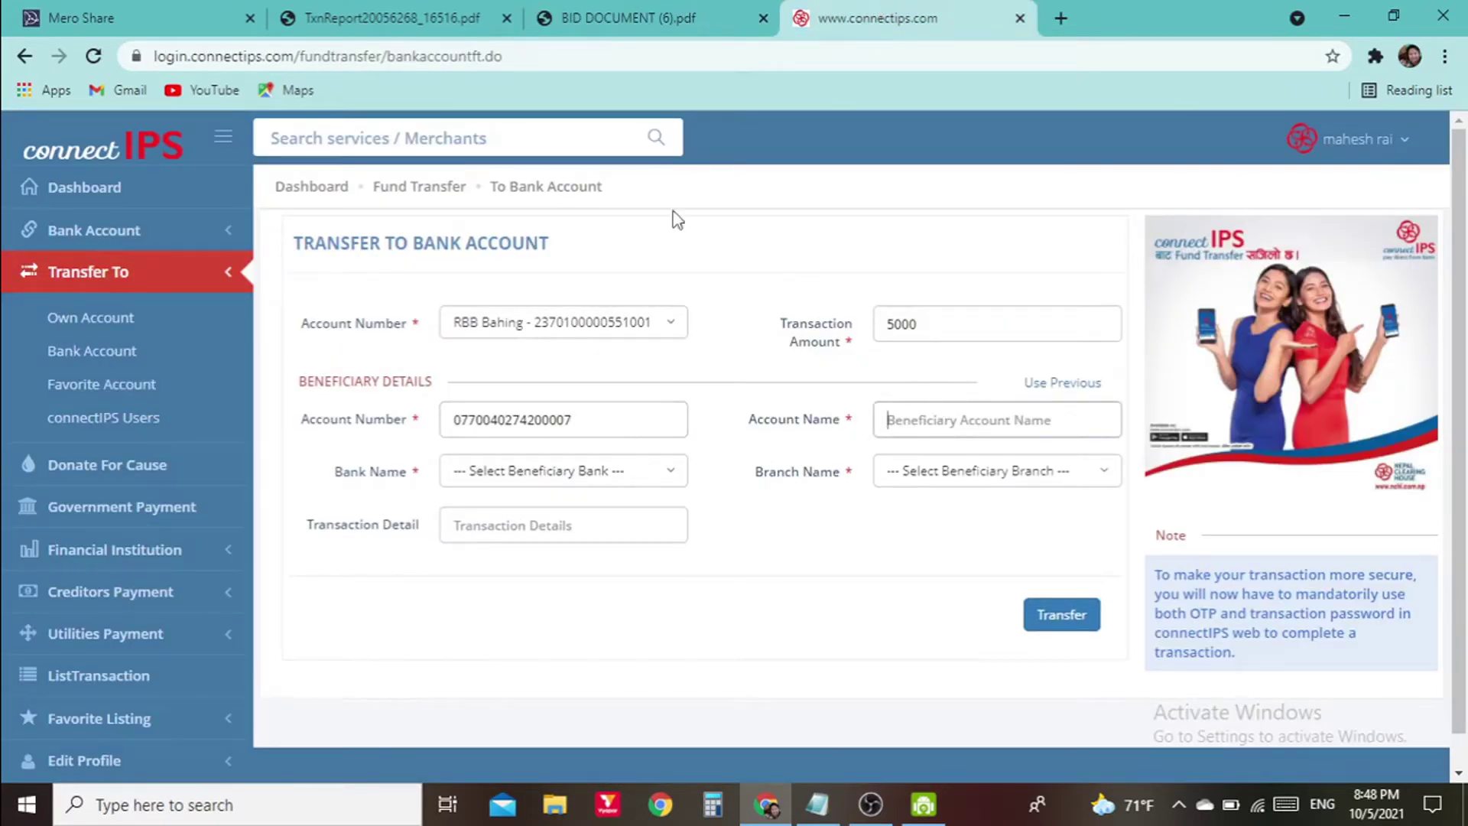
left_click(596, 18)
left_click_drag(774, 555, 896, 555)
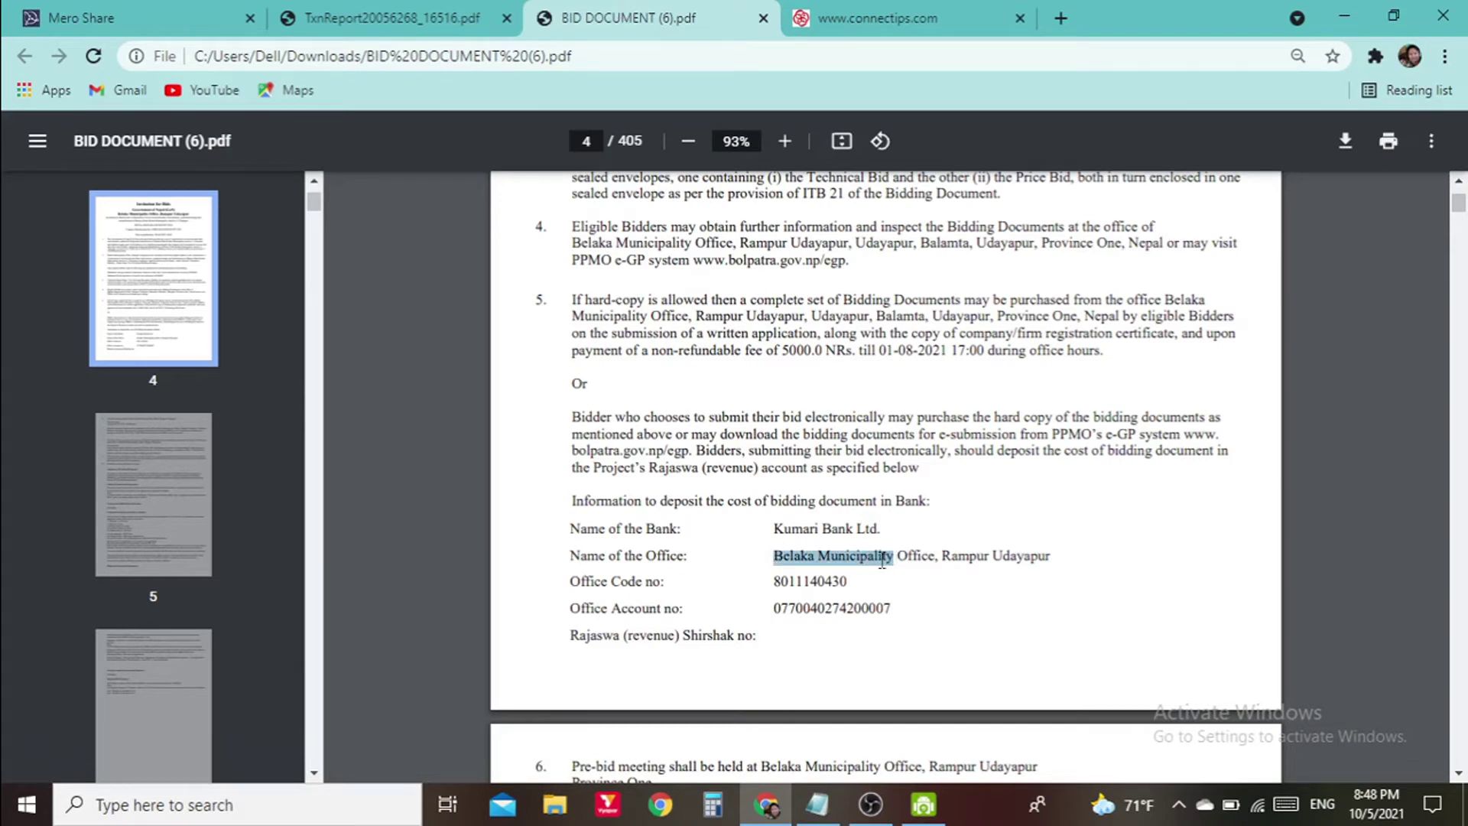
right_click(881, 560)
left_click(910, 601)
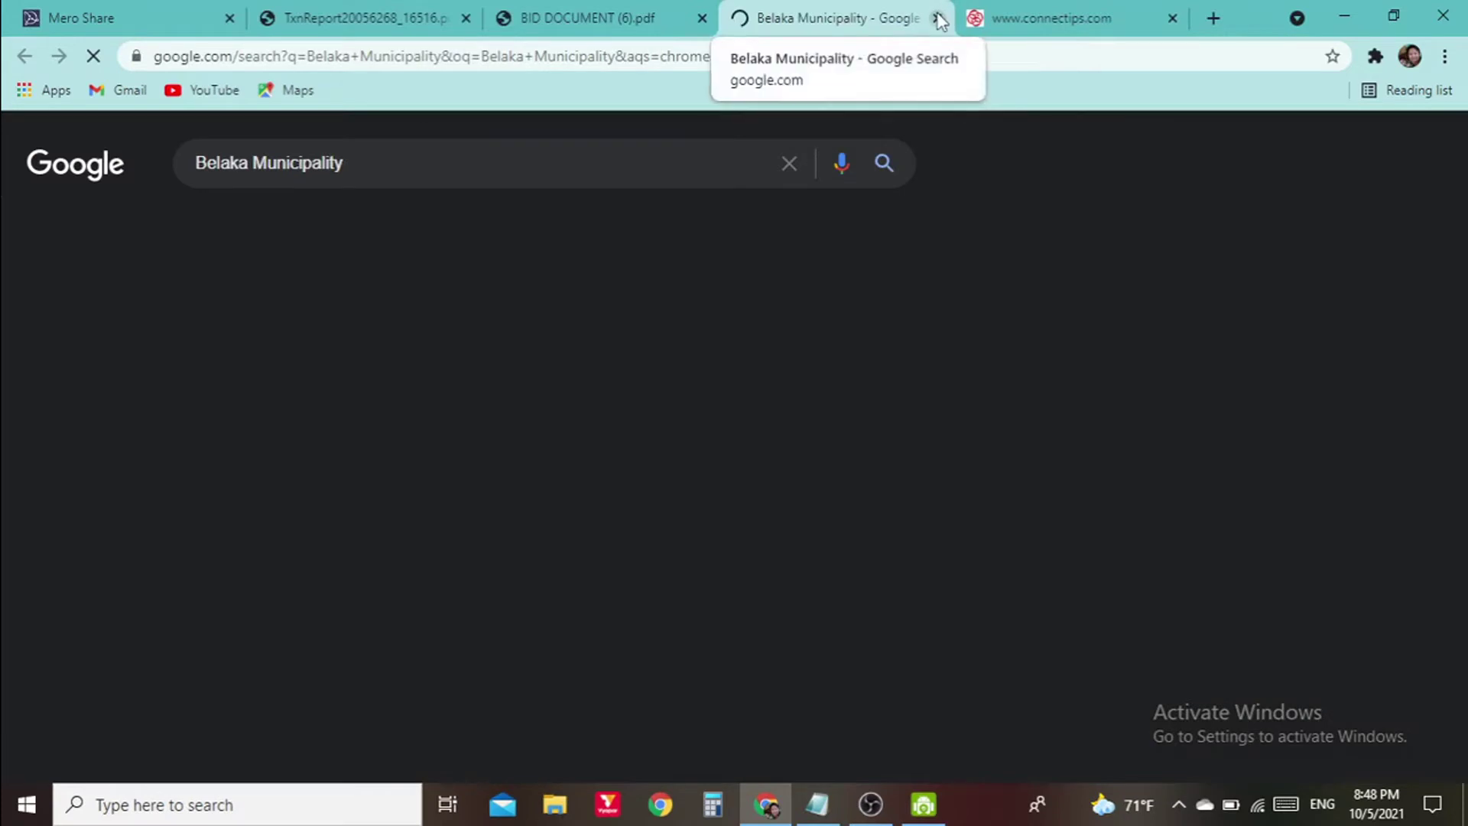
left_click(938, 19)
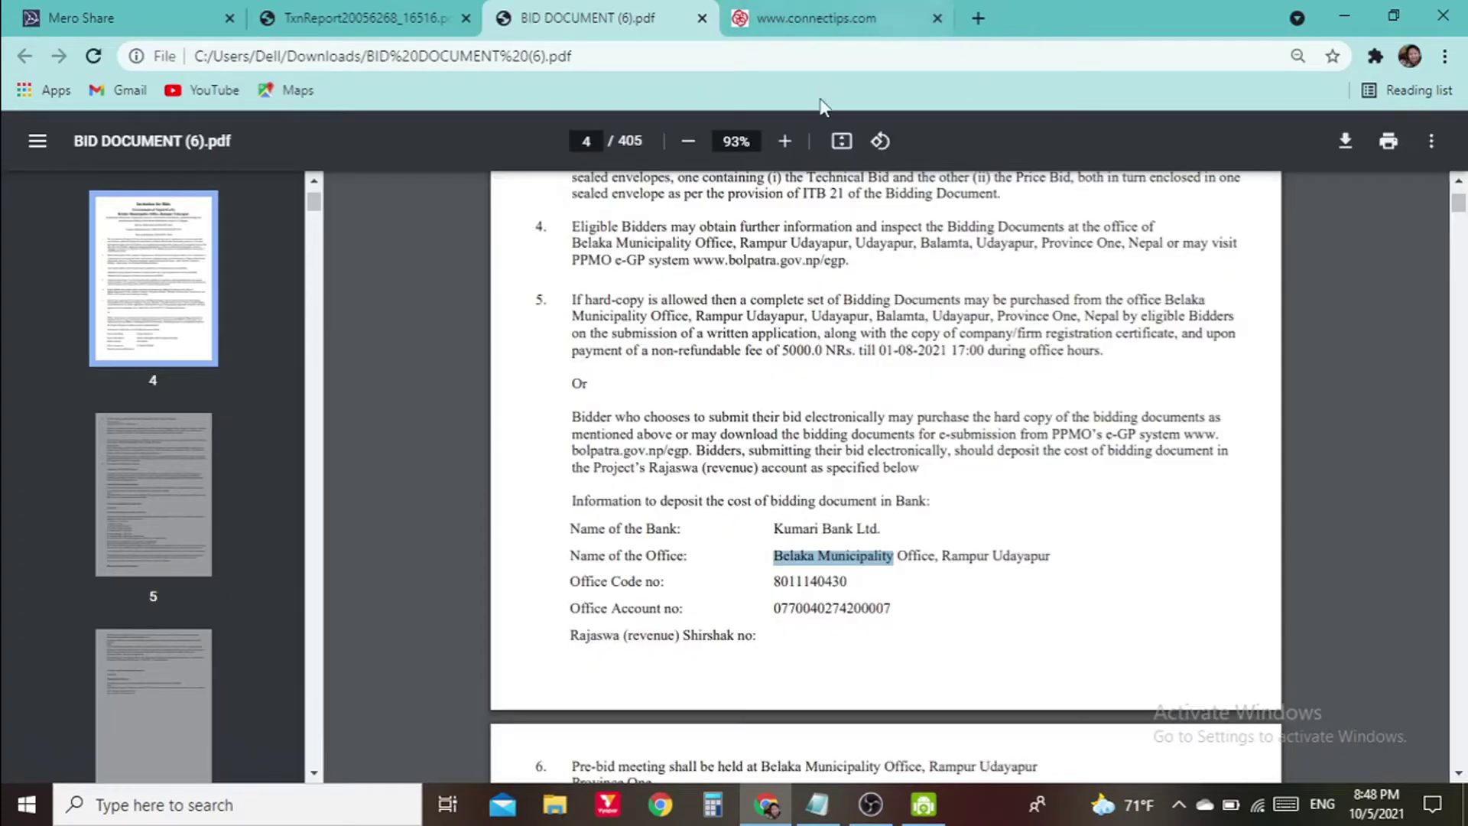
right_click(837, 559)
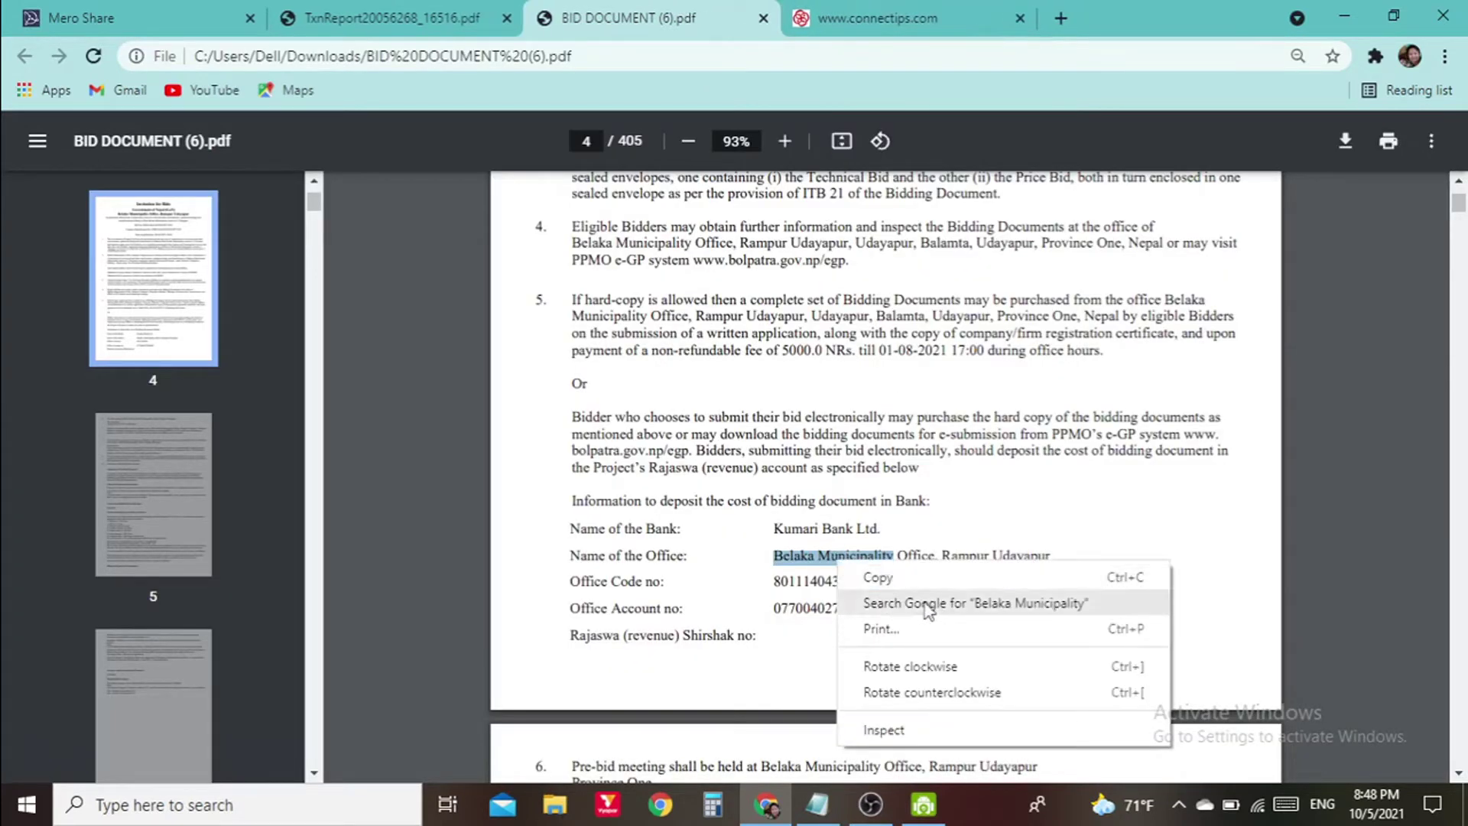
left_click(923, 578)
left_click(875, 18)
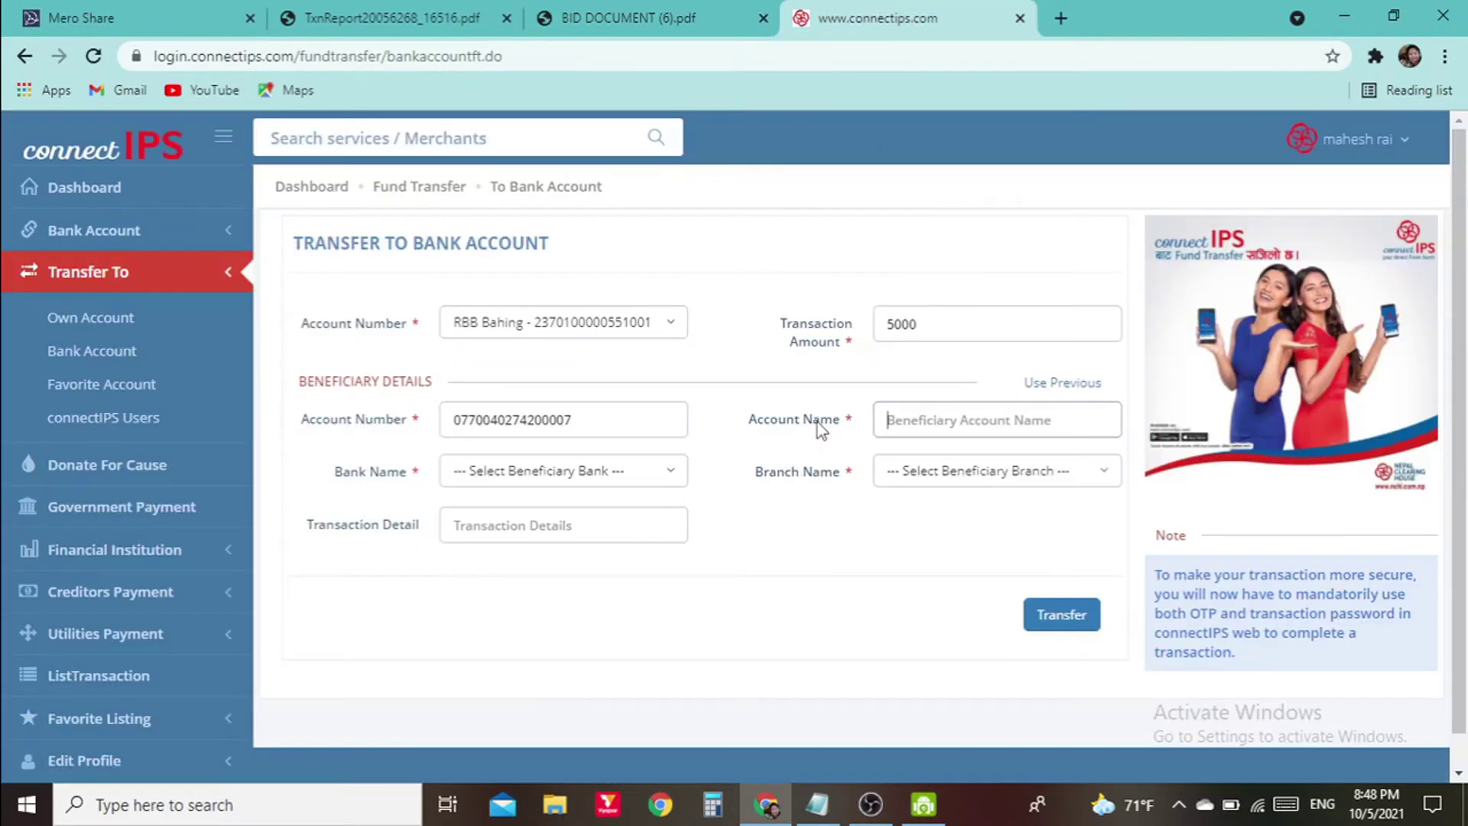
right_click(941, 423)
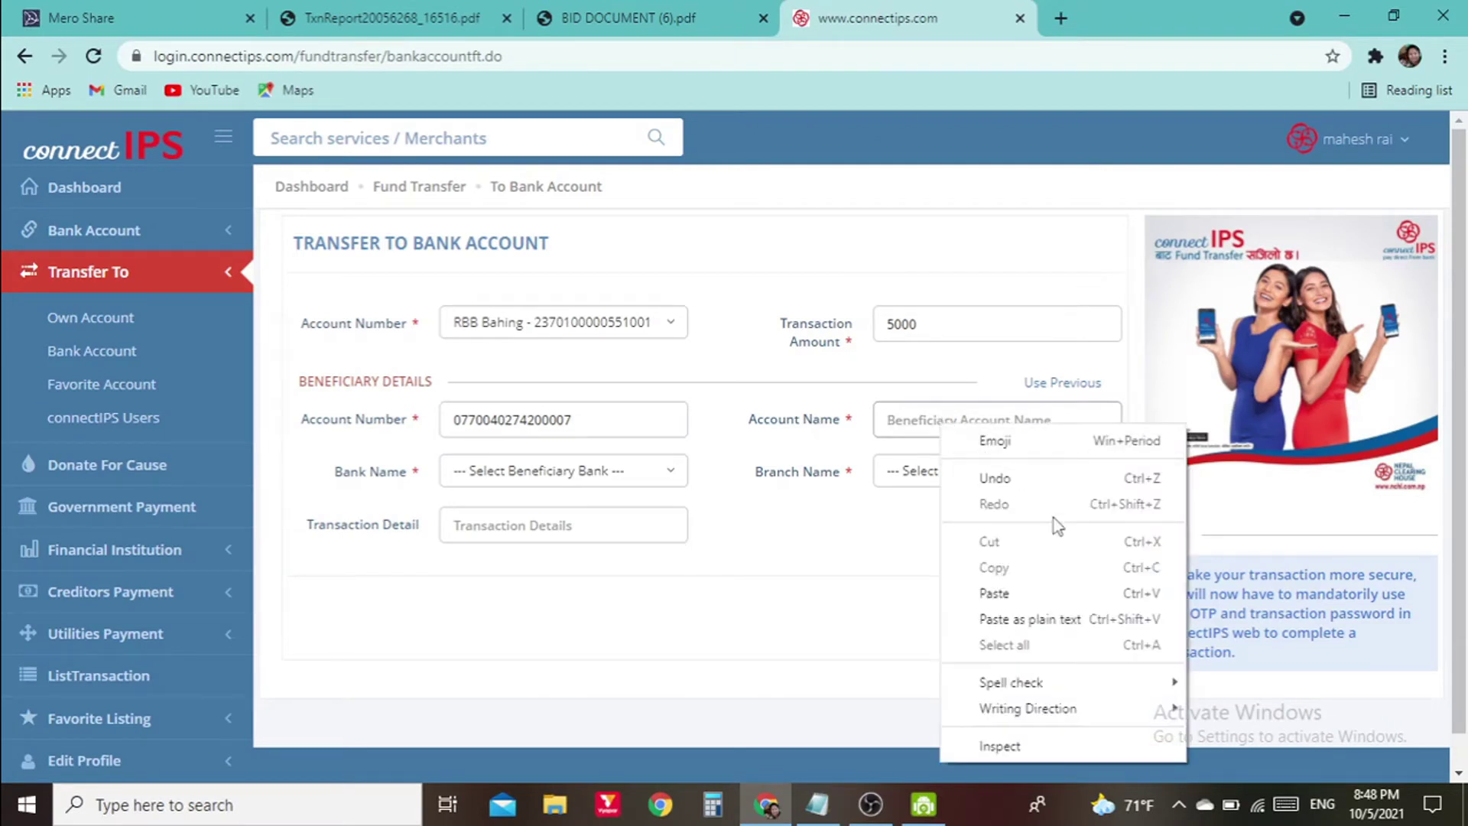
left_click(1041, 593)
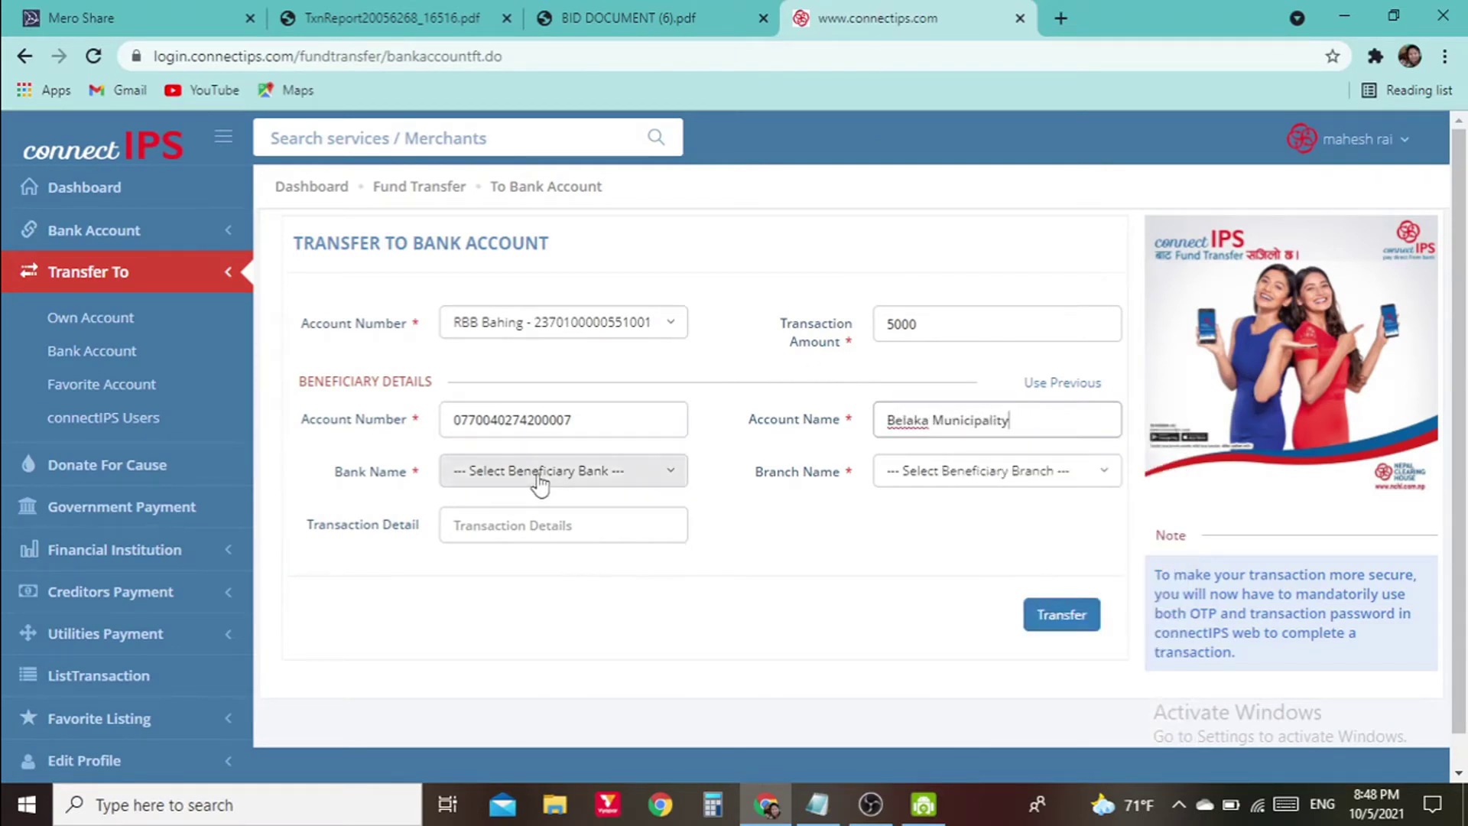
Choose Kumari Bank Ltd. (searching 'ku') as bank and Belka Branch (searching 'bel') as branch
left_click(615, 470)
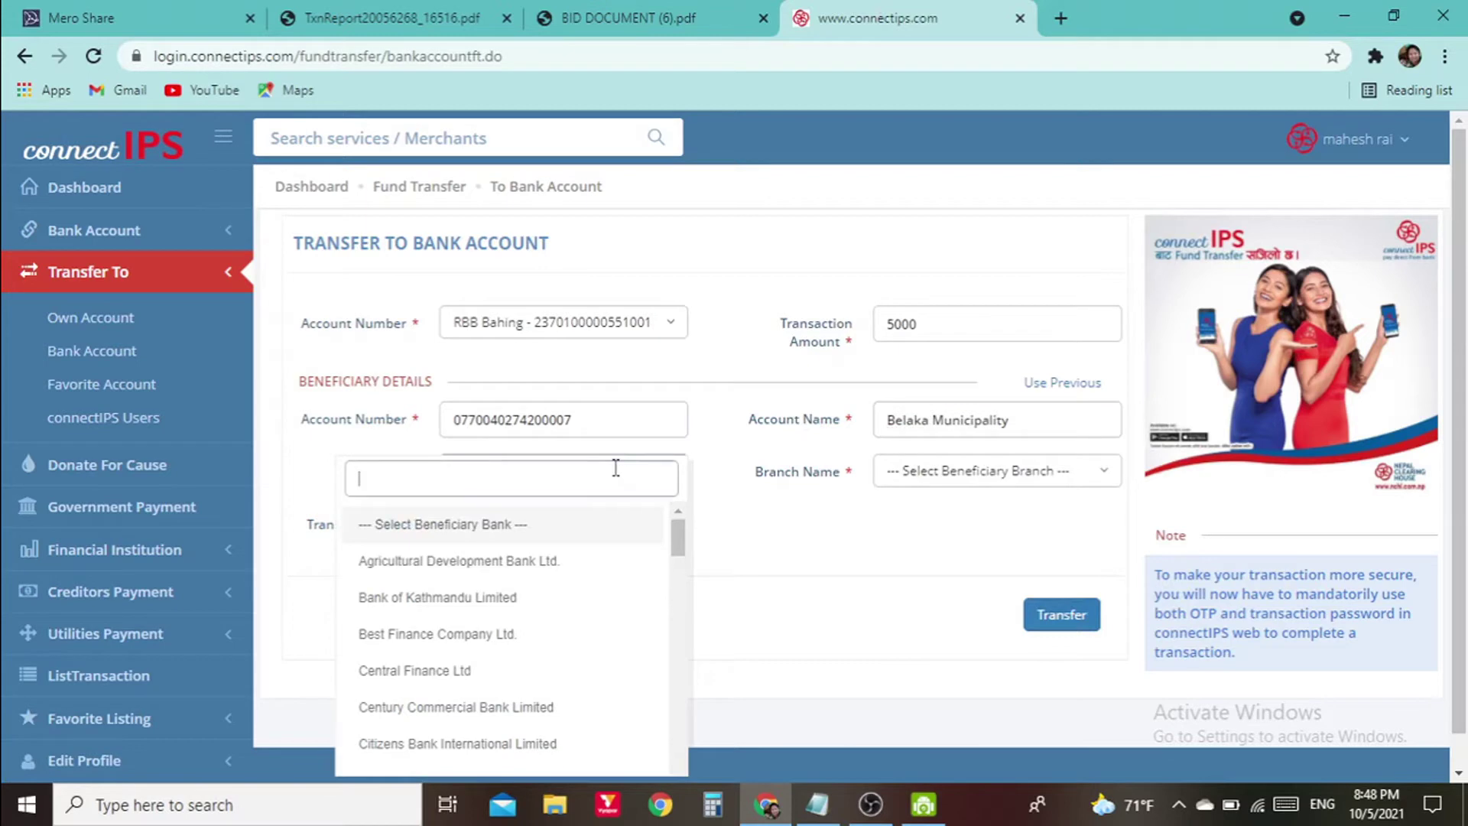
left_click(624, 18)
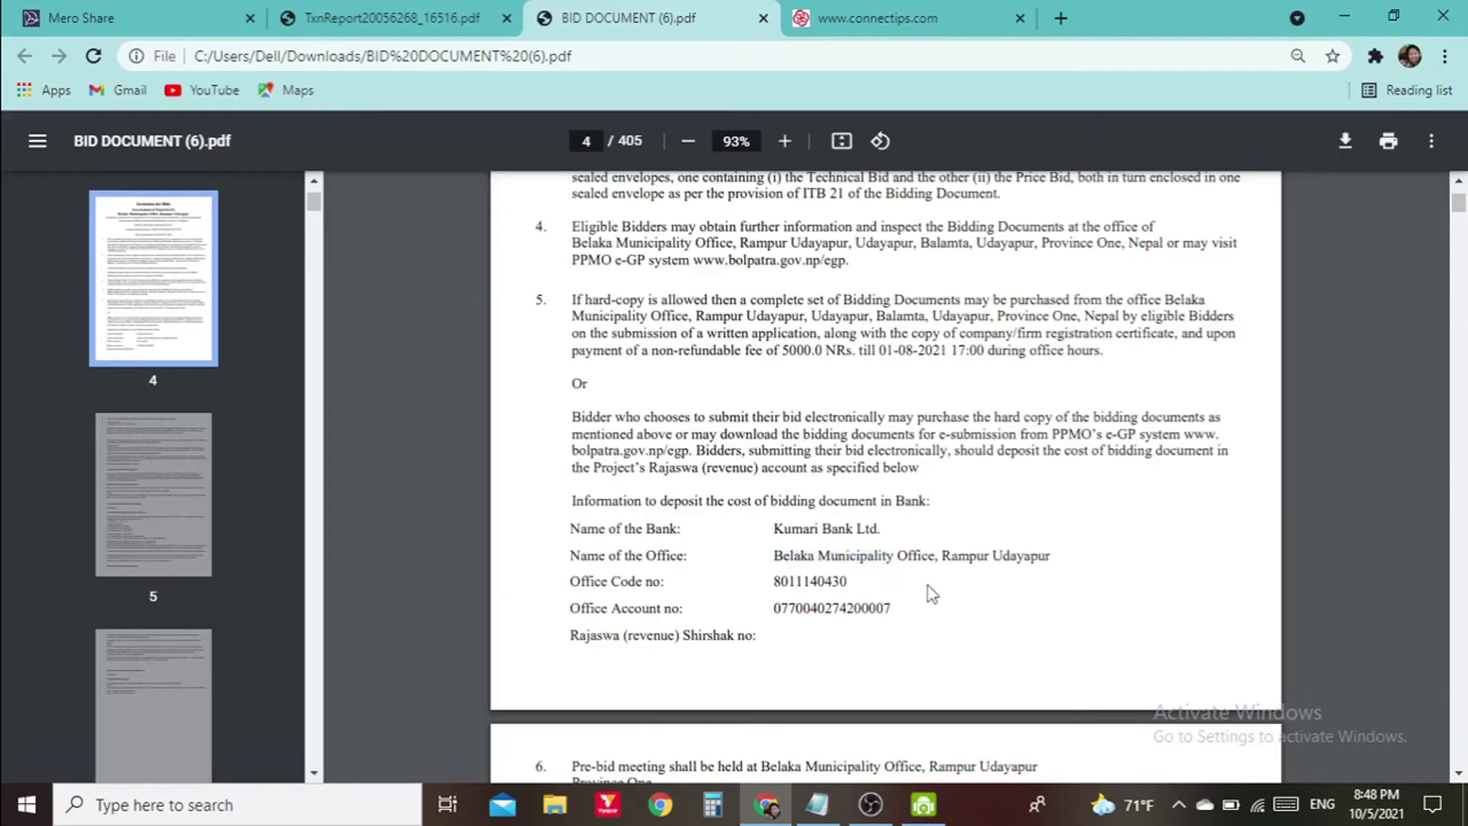
left_click(879, 18)
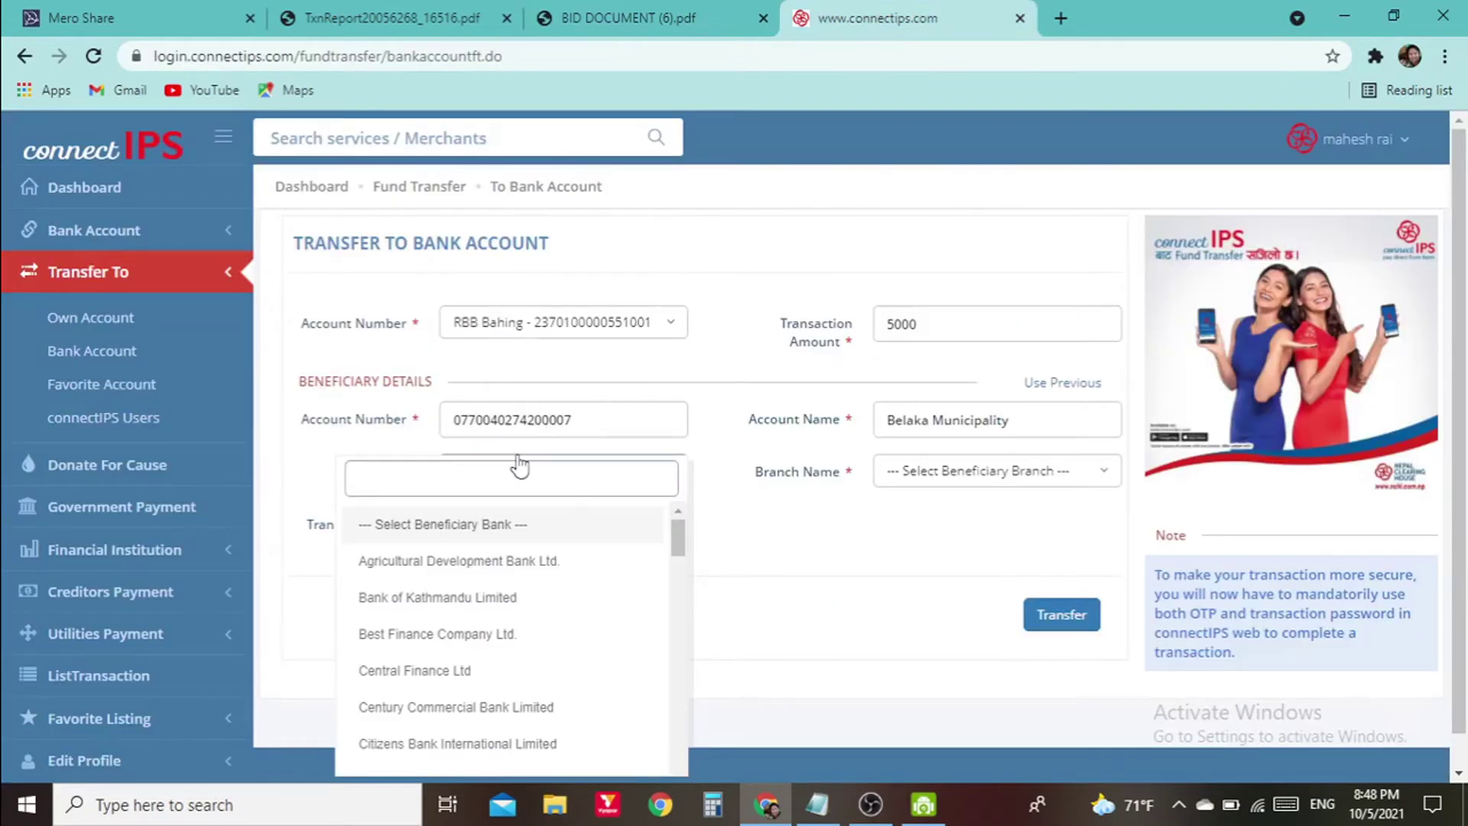
type("ku")
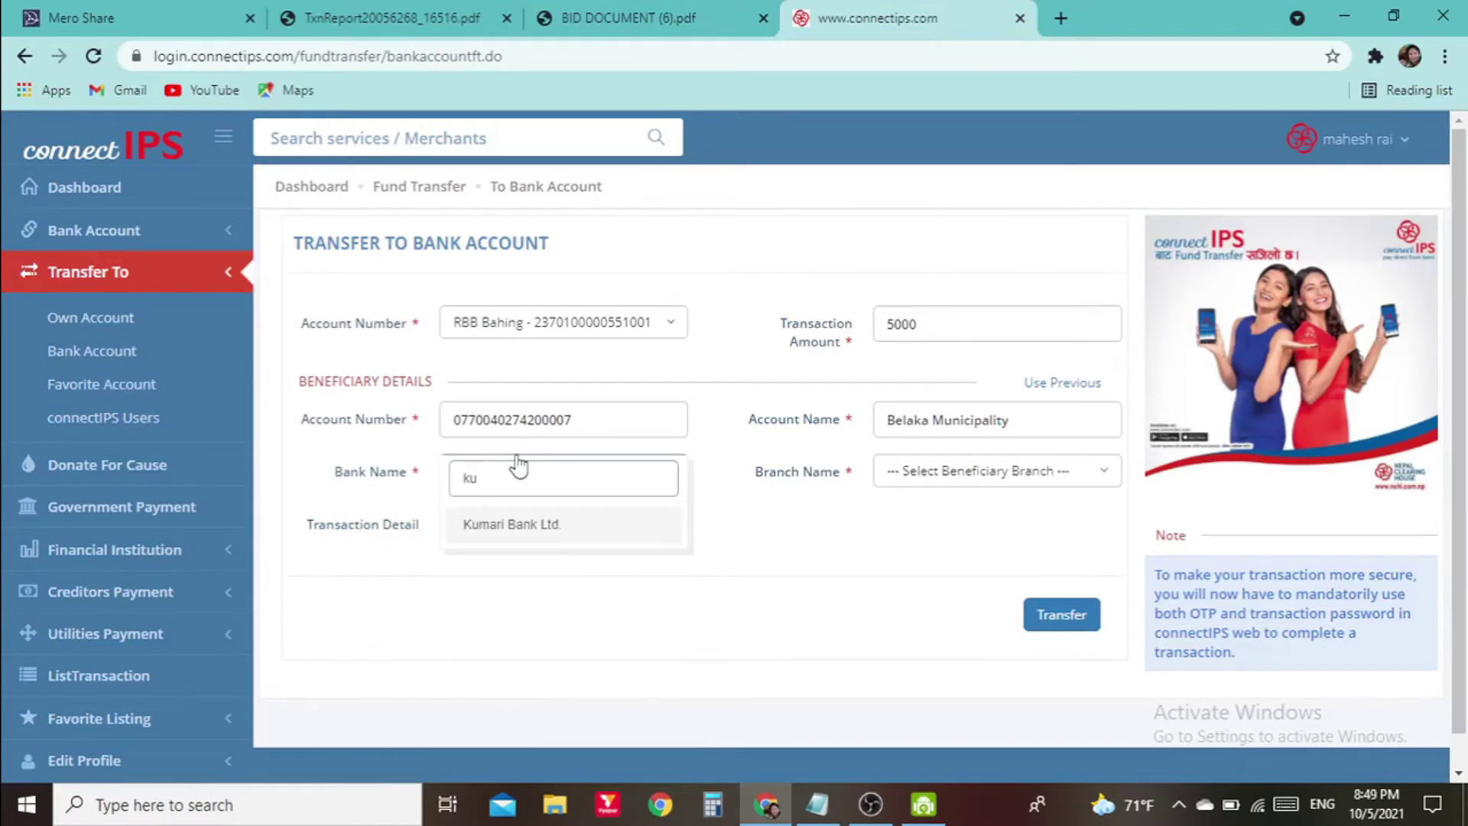
left_click(950, 482)
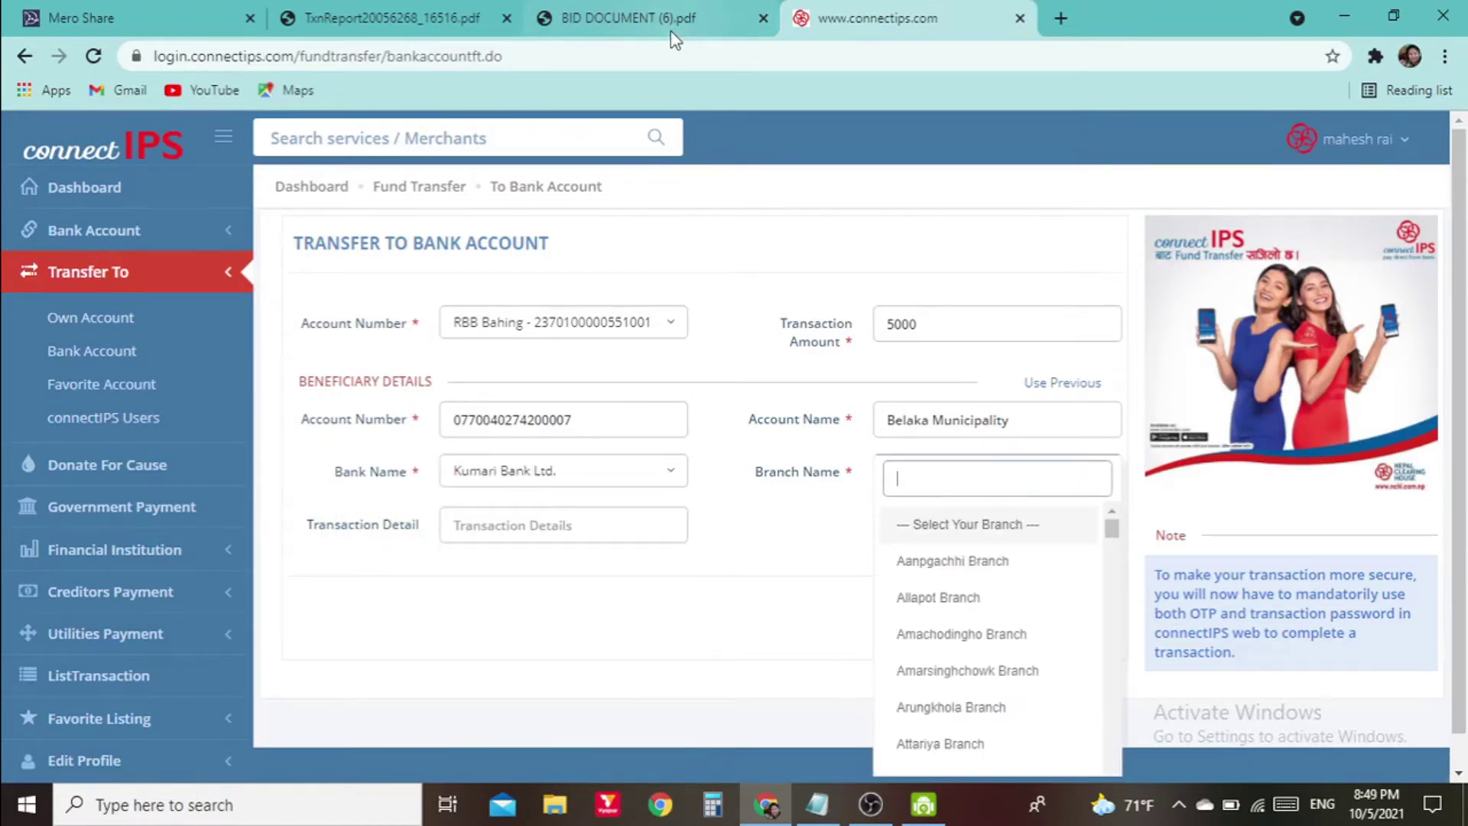
type("be")
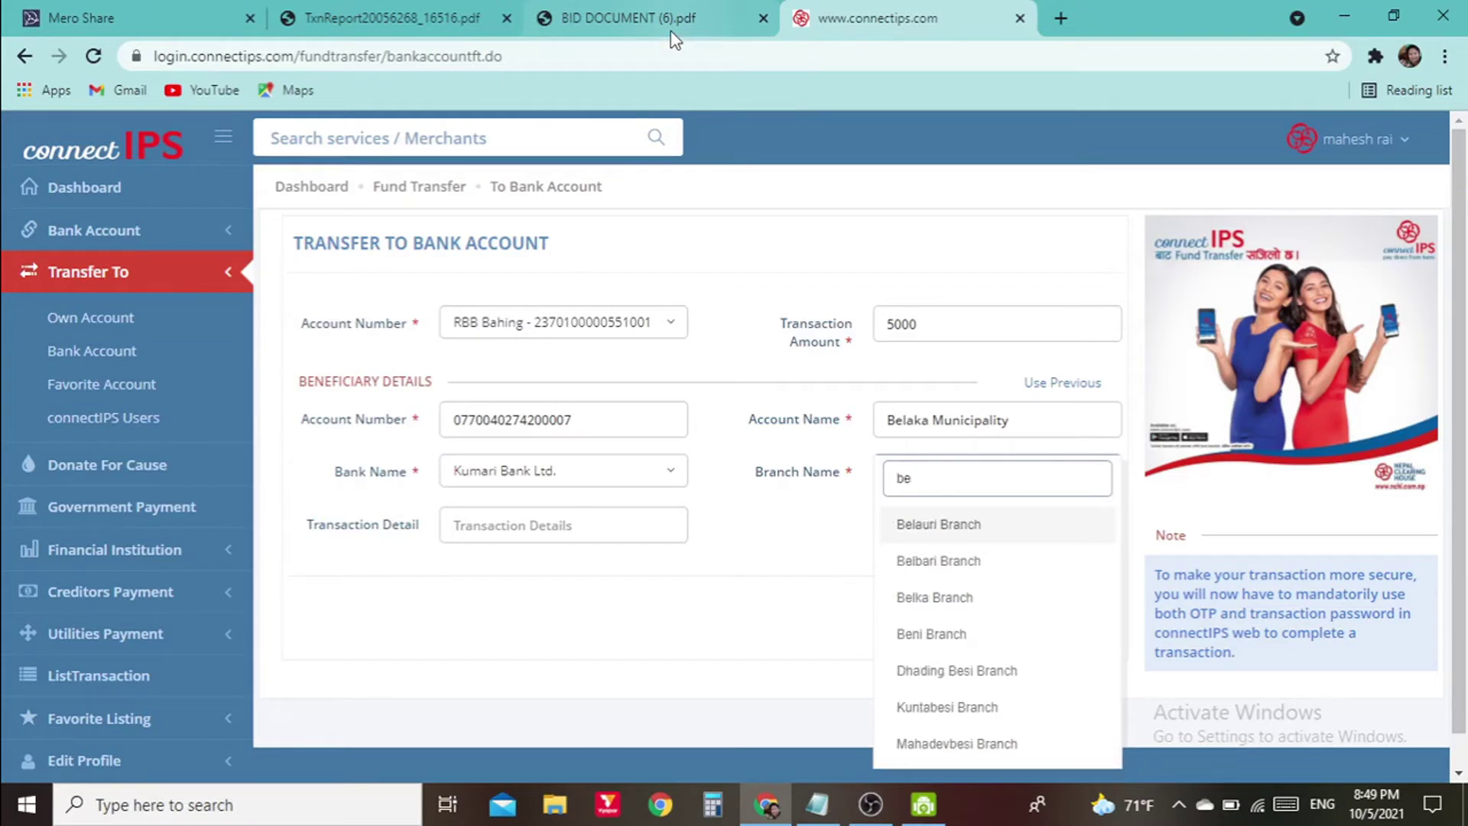
type("l")
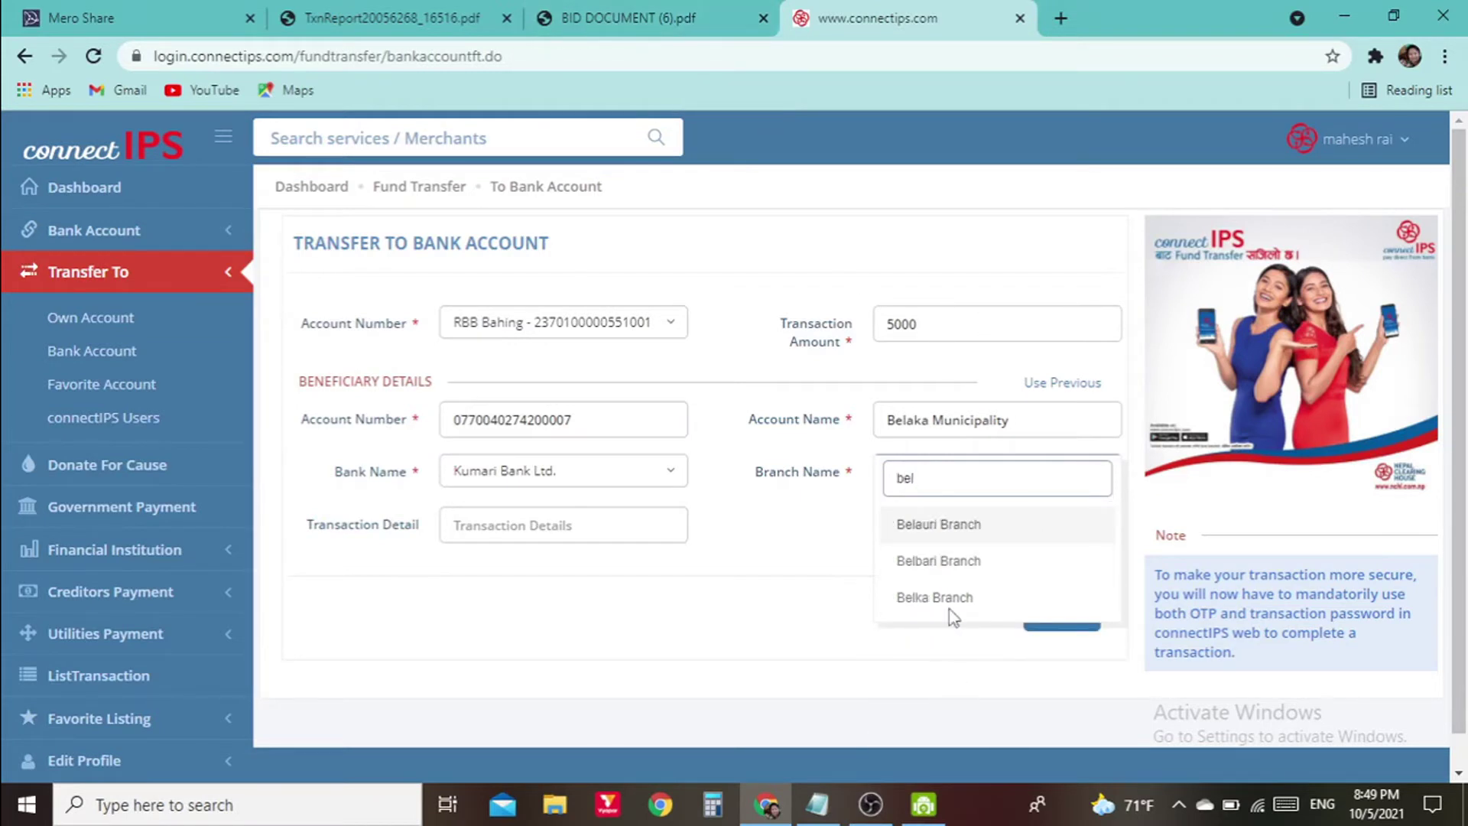
left_click(939, 595)
left_click(594, 524)
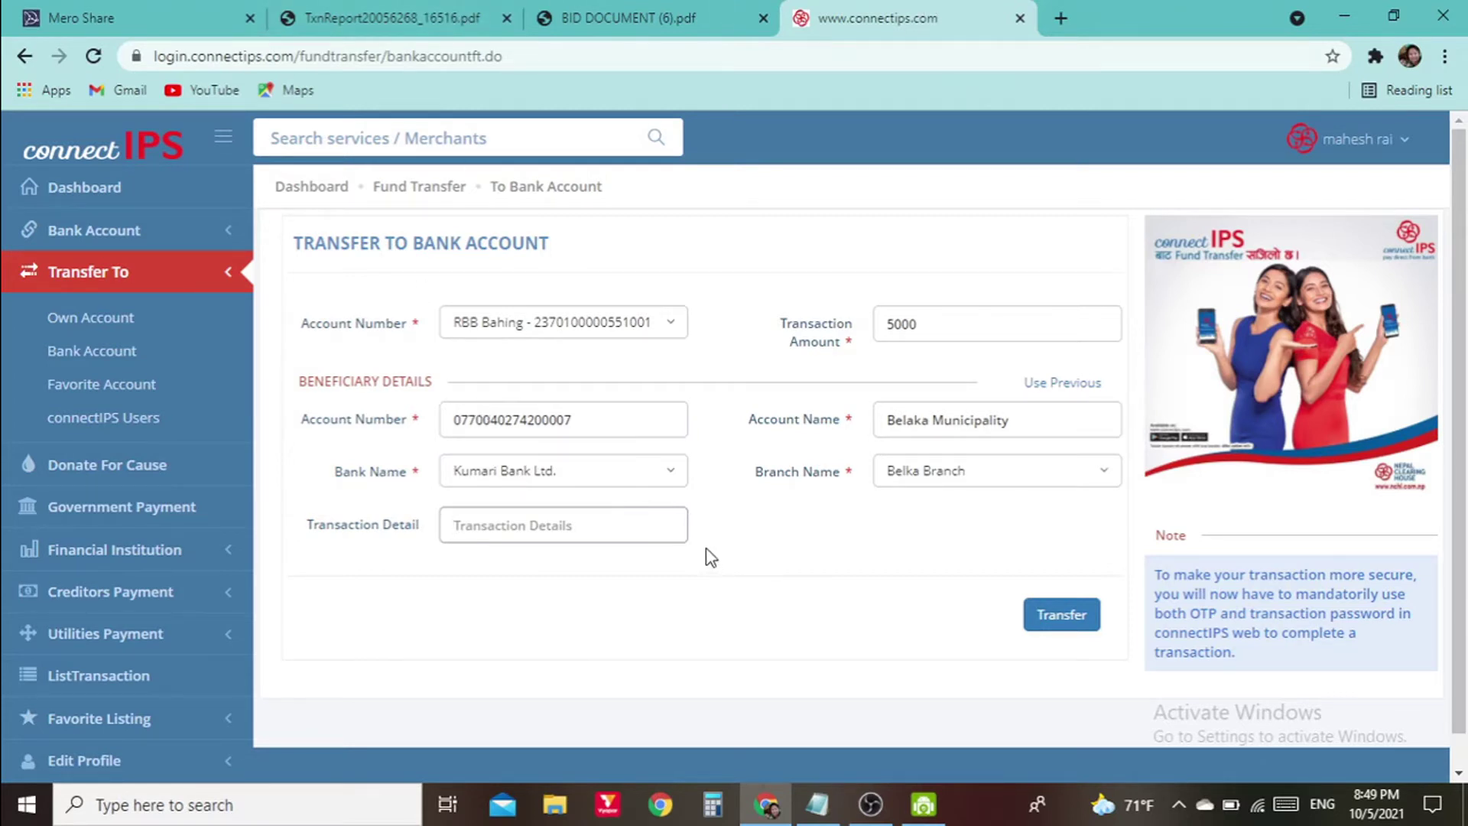
left_click(619, 11)
Begin the Transaction Detail text 'Bid document fee for contract no'
scroll(941, 364, "up", 10)
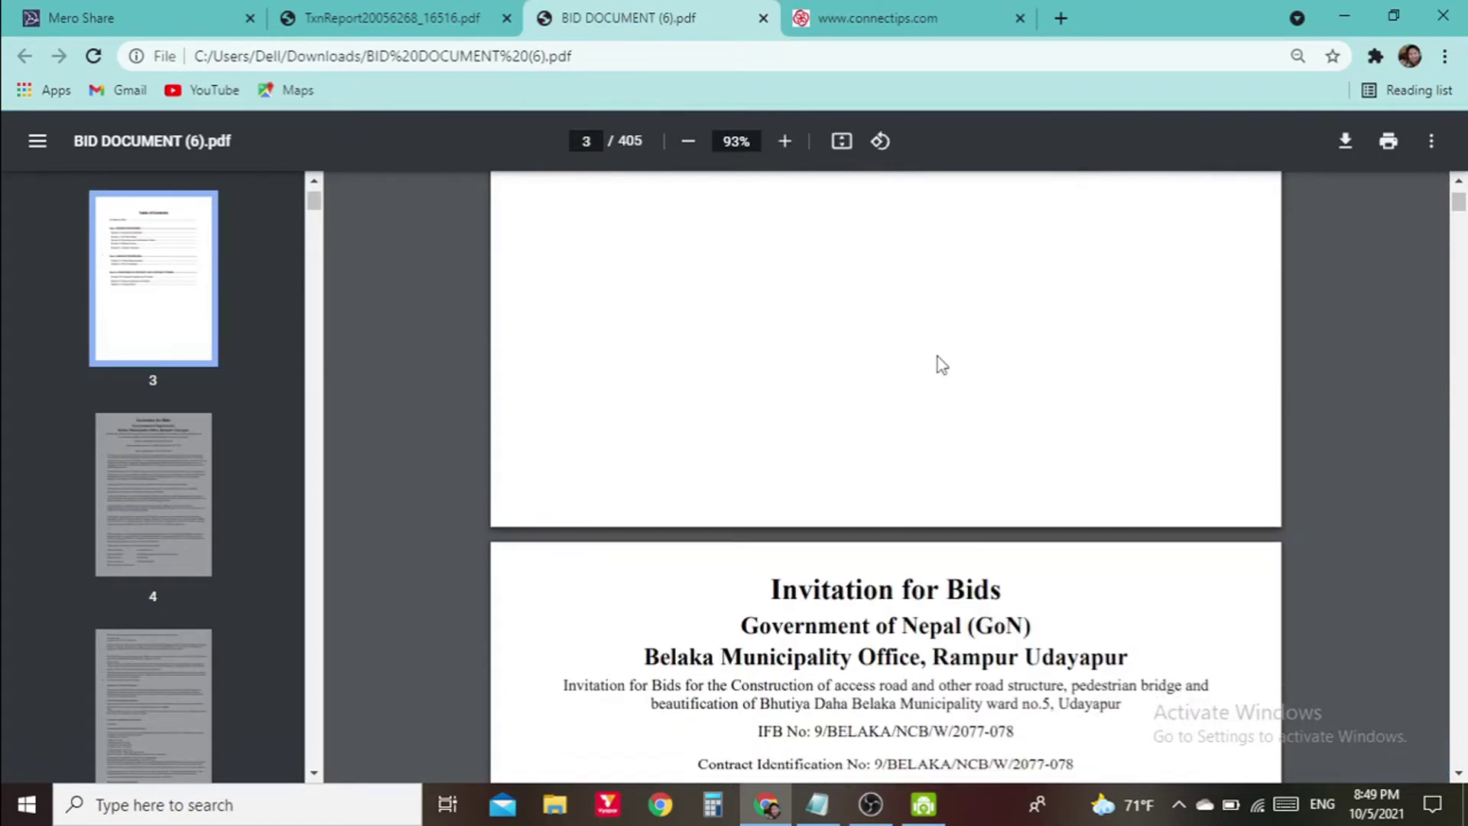
scroll(940, 364, "down", 4)
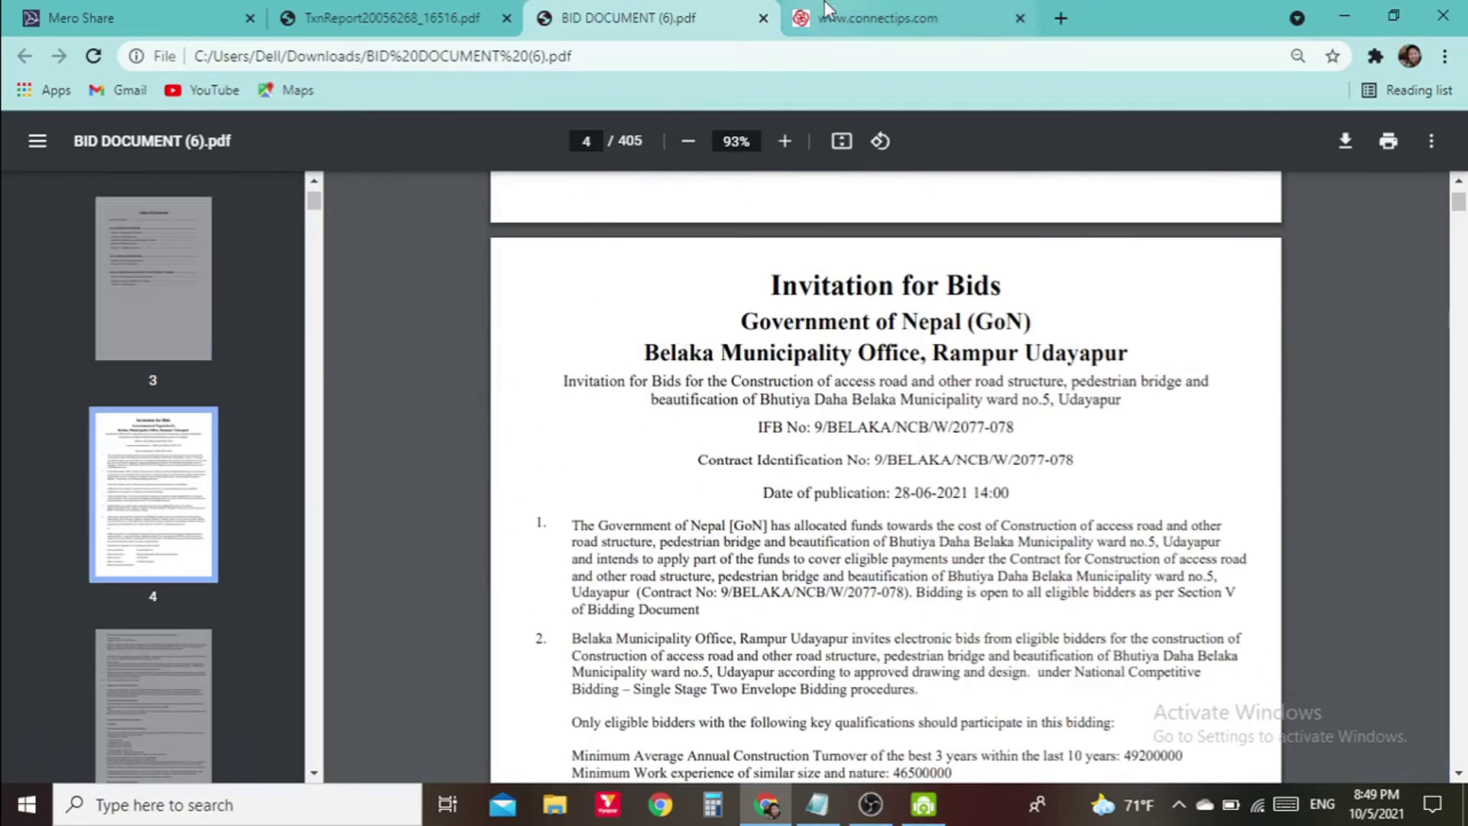
left_click(825, 9)
type("Bid document fee for c")
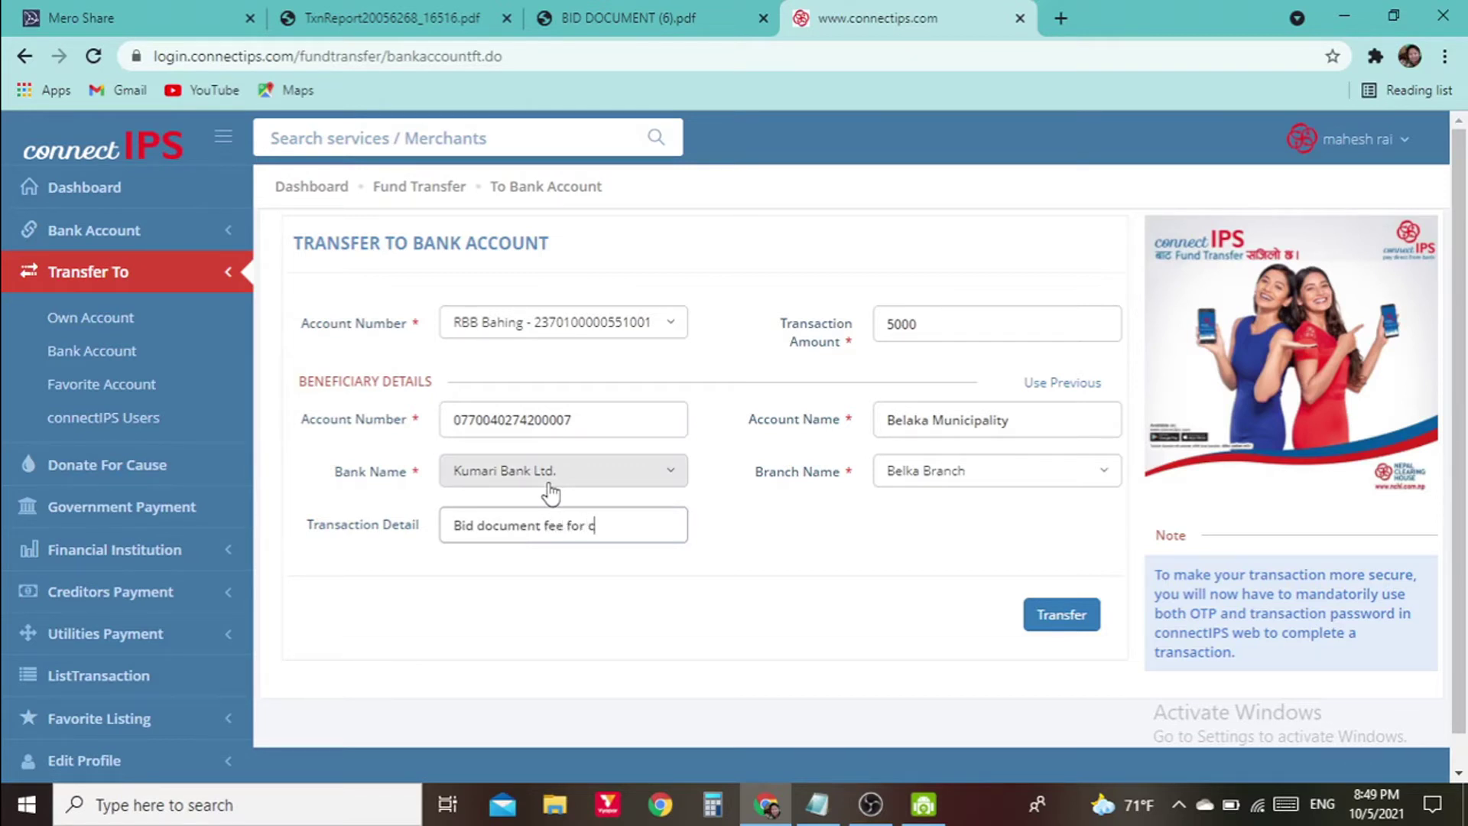
type("tract no")
Copy contract number 9/BELAKA/NCB/W/2077-078 from the bid PDF and paste it into Transaction Detail
left_click(639, 18)
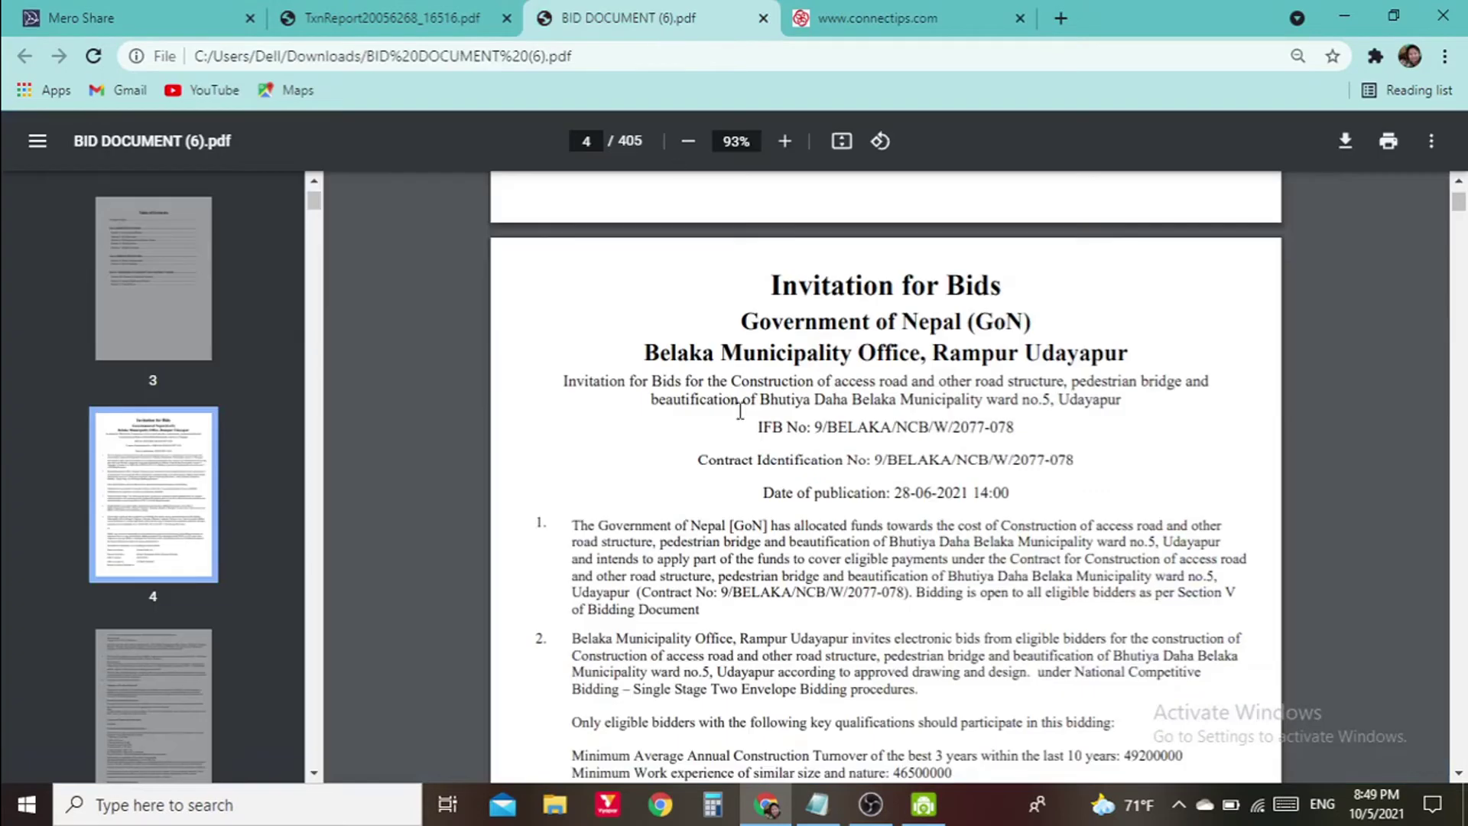
left_click_drag(879, 460, 1091, 465)
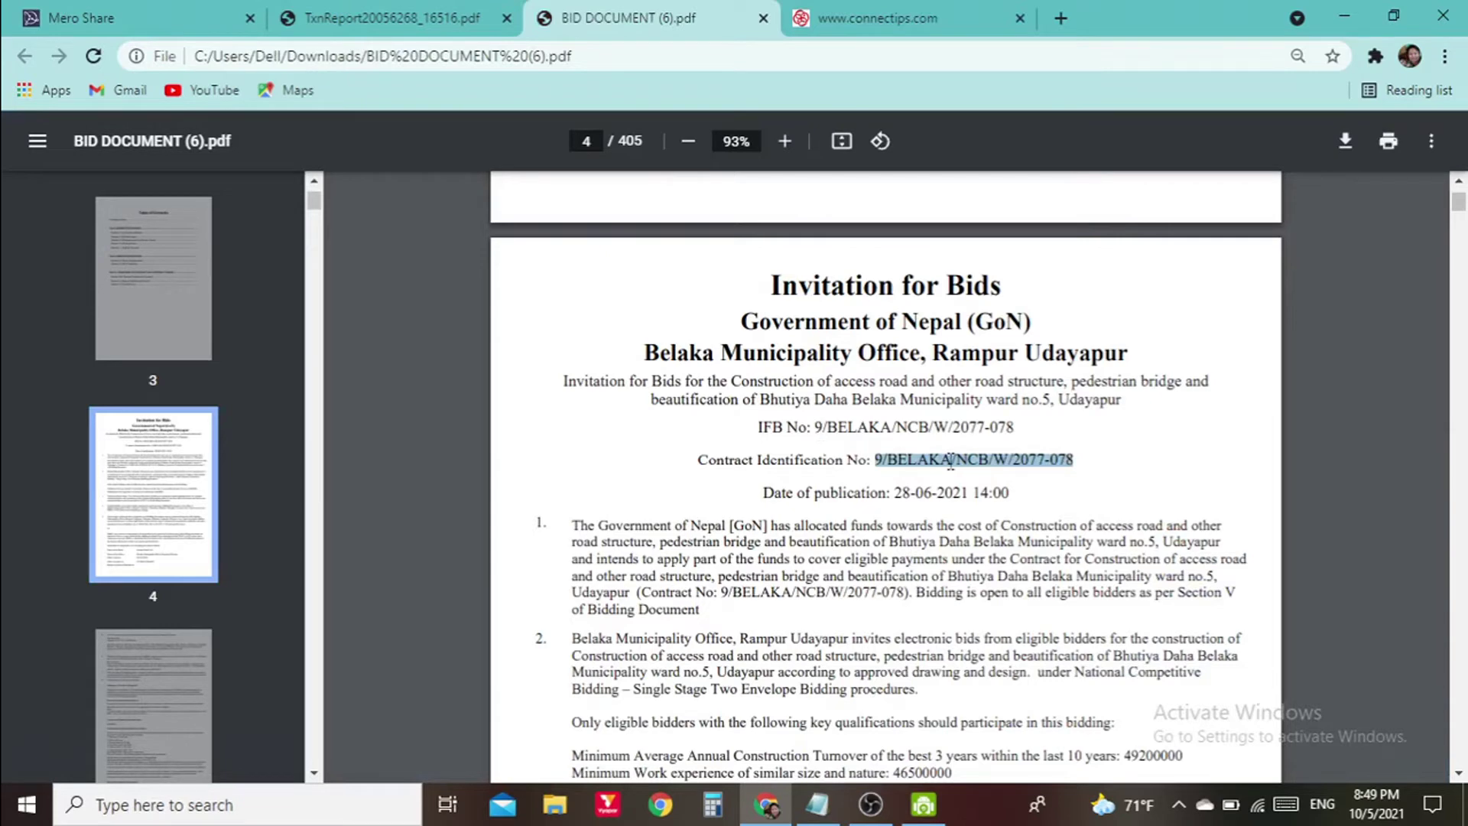
right_click(950, 459)
left_click(991, 474)
left_click(883, 17)
left_click(666, 523)
key("ctrl+v")
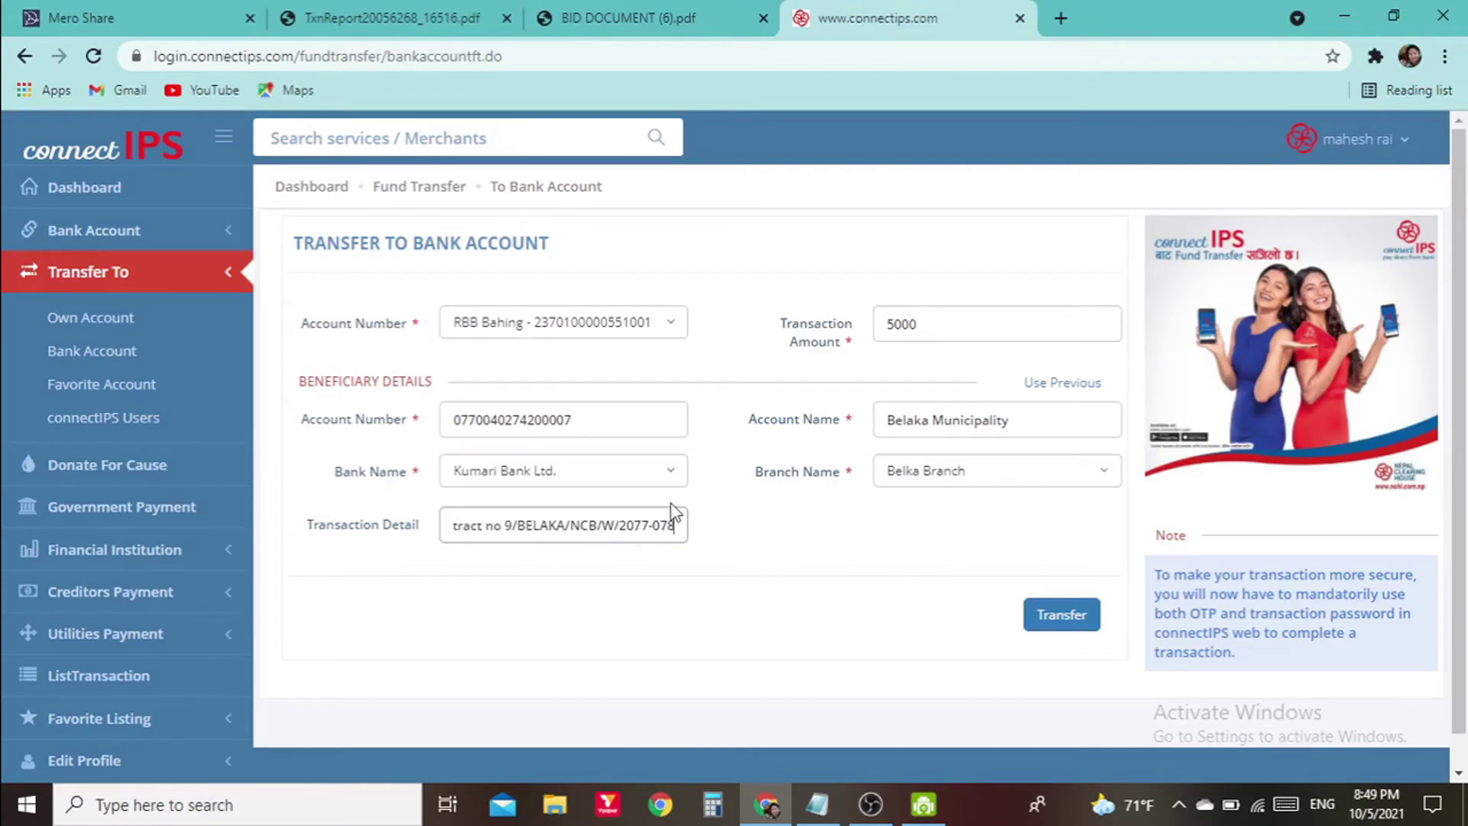
Touch up the detail text after the 9 and verify the contract number against the bid document
left_click(515, 526)
key("ctrl+shift+Tab")
left_click(864, 467)
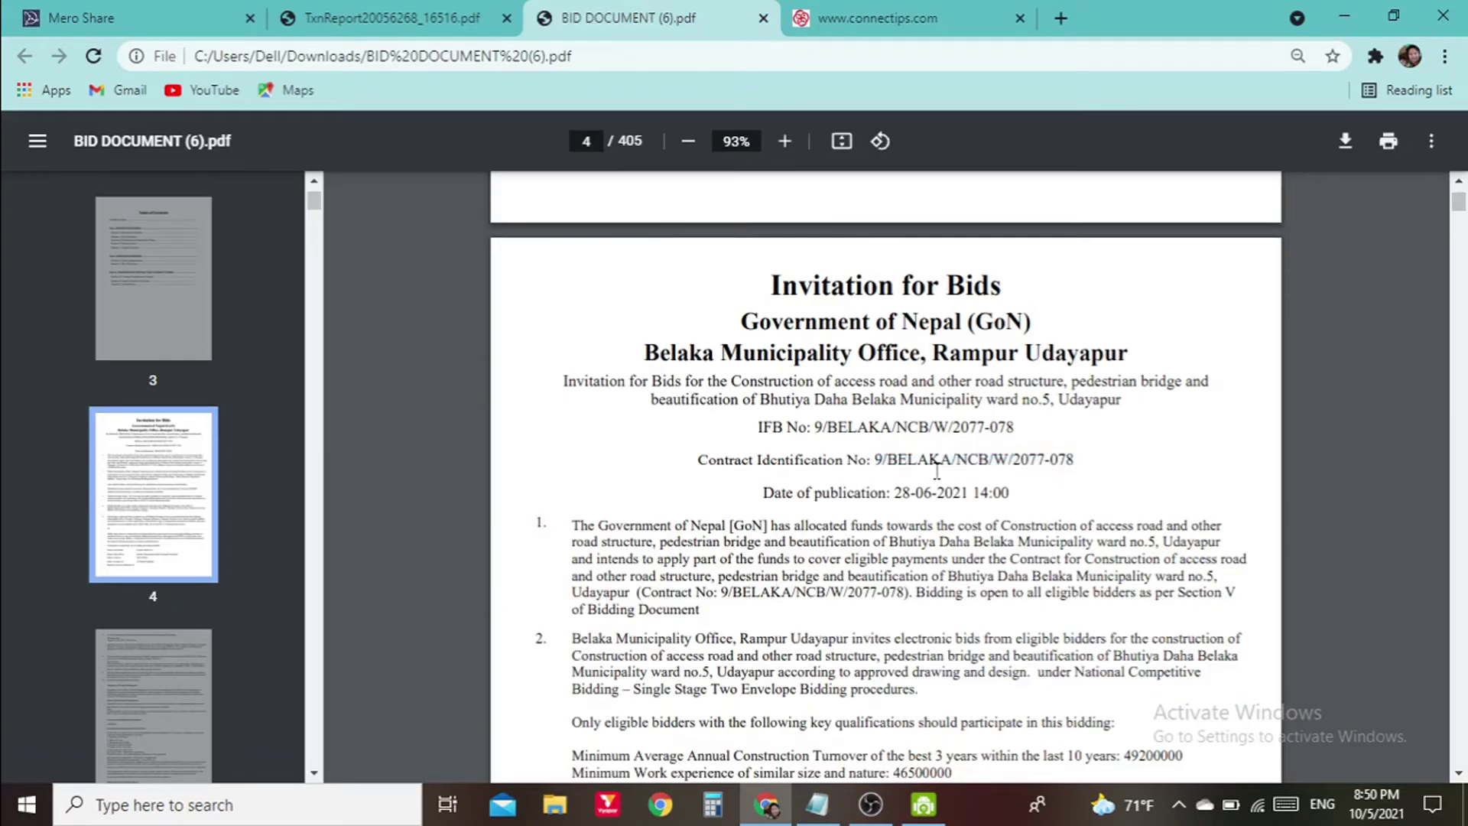
left_click(841, 17)
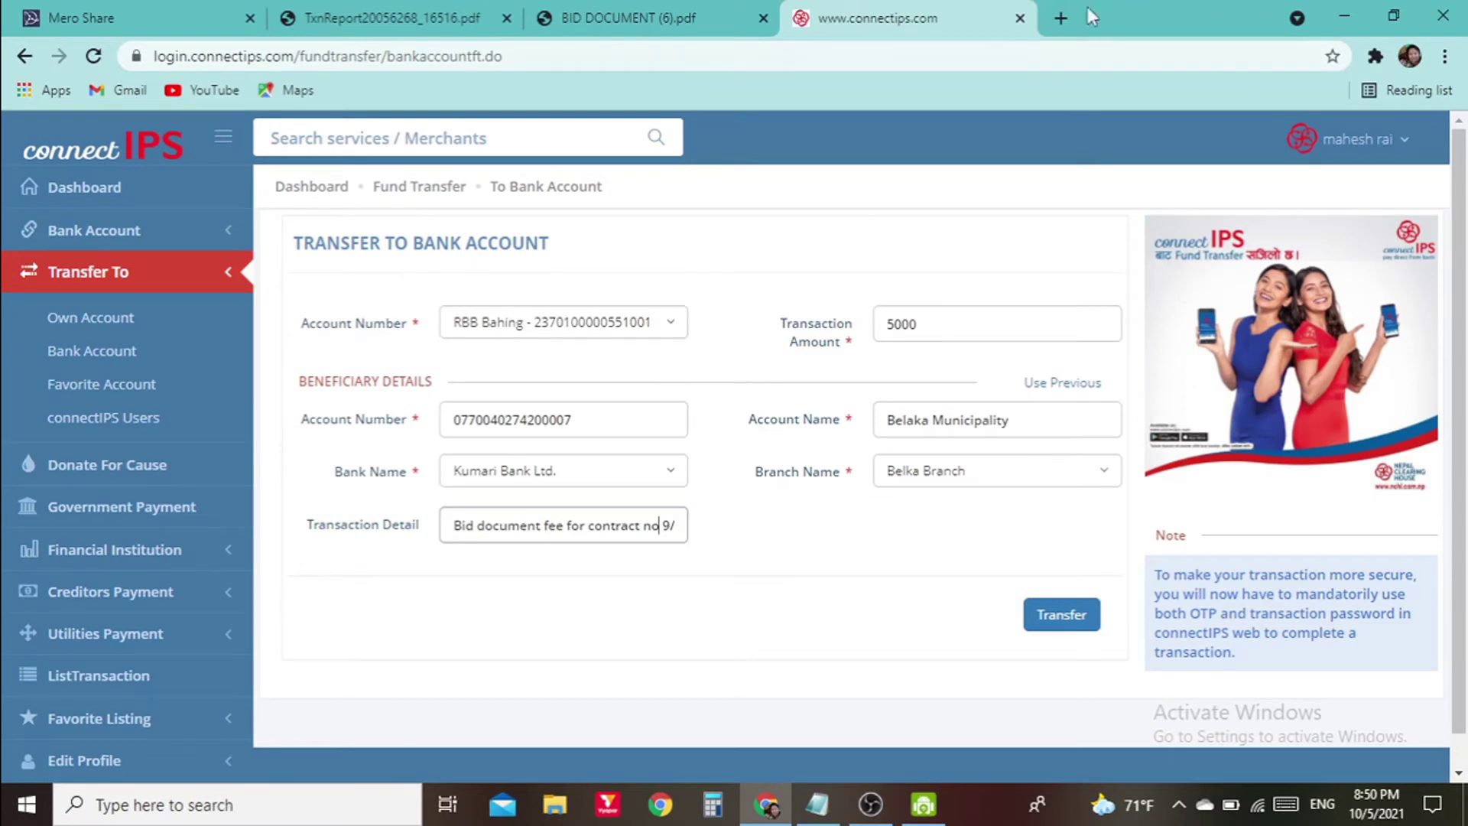
left_click(623, 9)
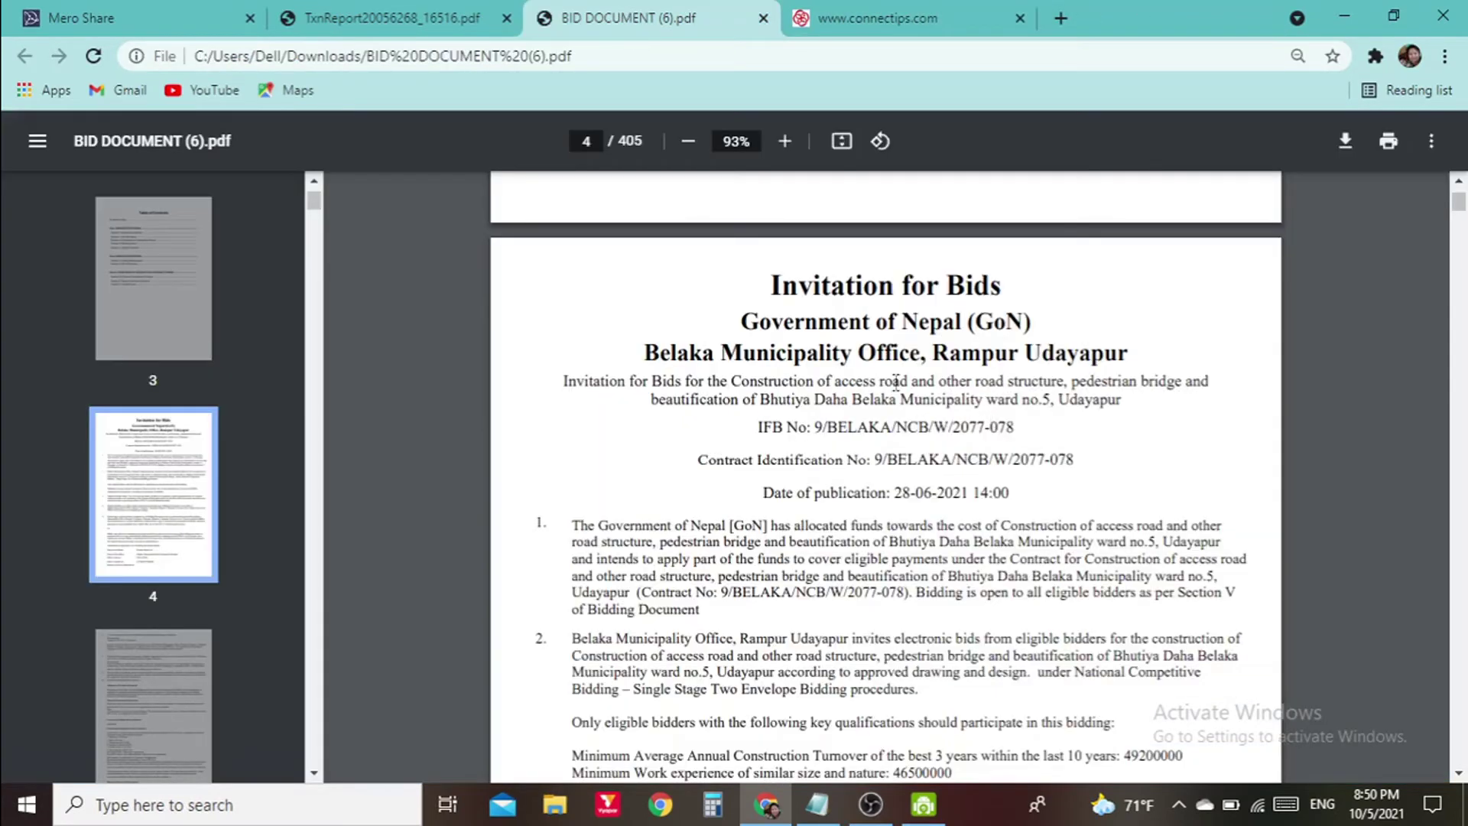
left_click(864, 17)
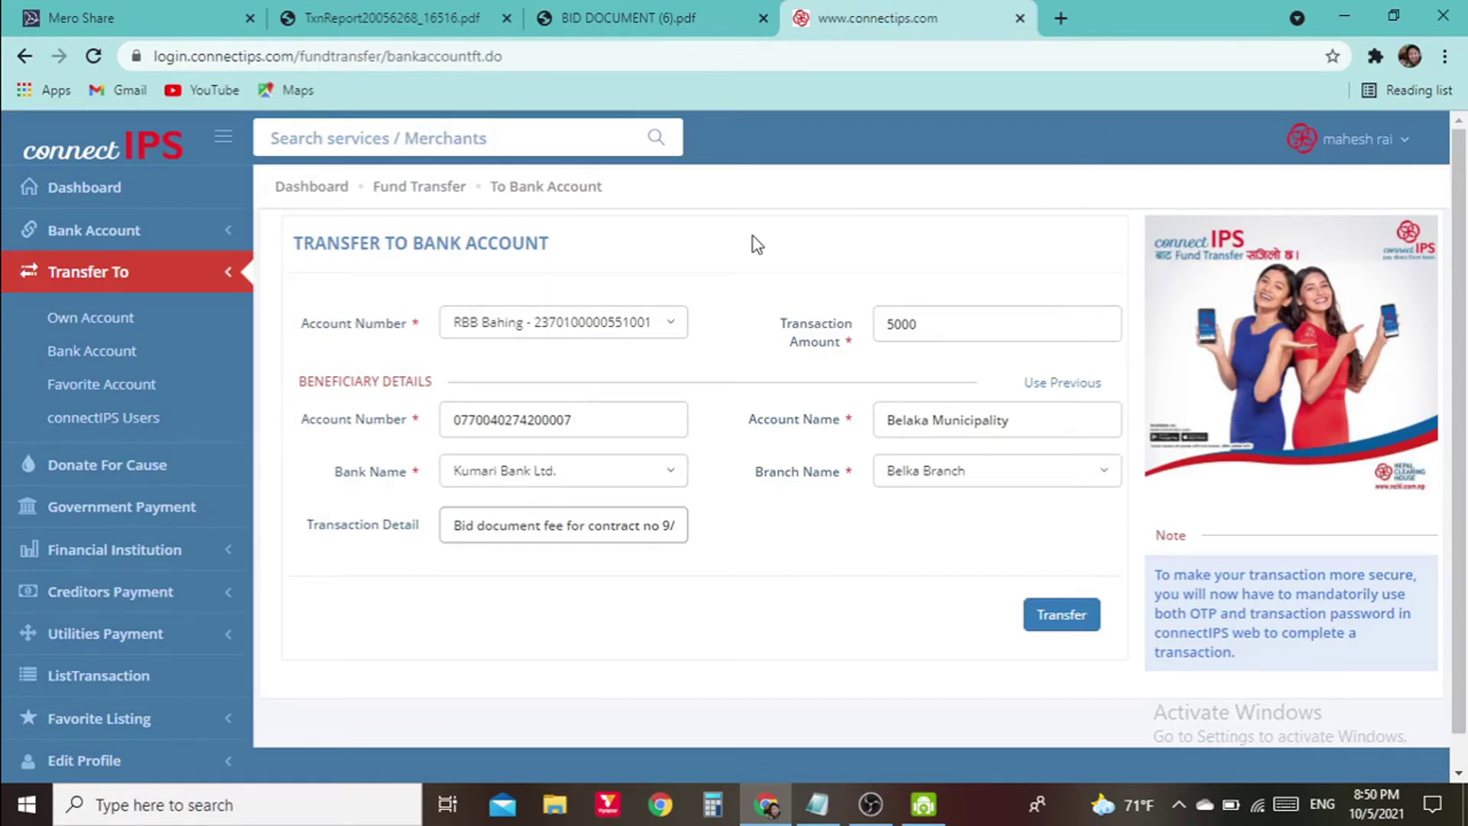
Submit the transfer, get the 'Beneficiary account name mismatch' error, and return to Account Name
left_click(1055, 616)
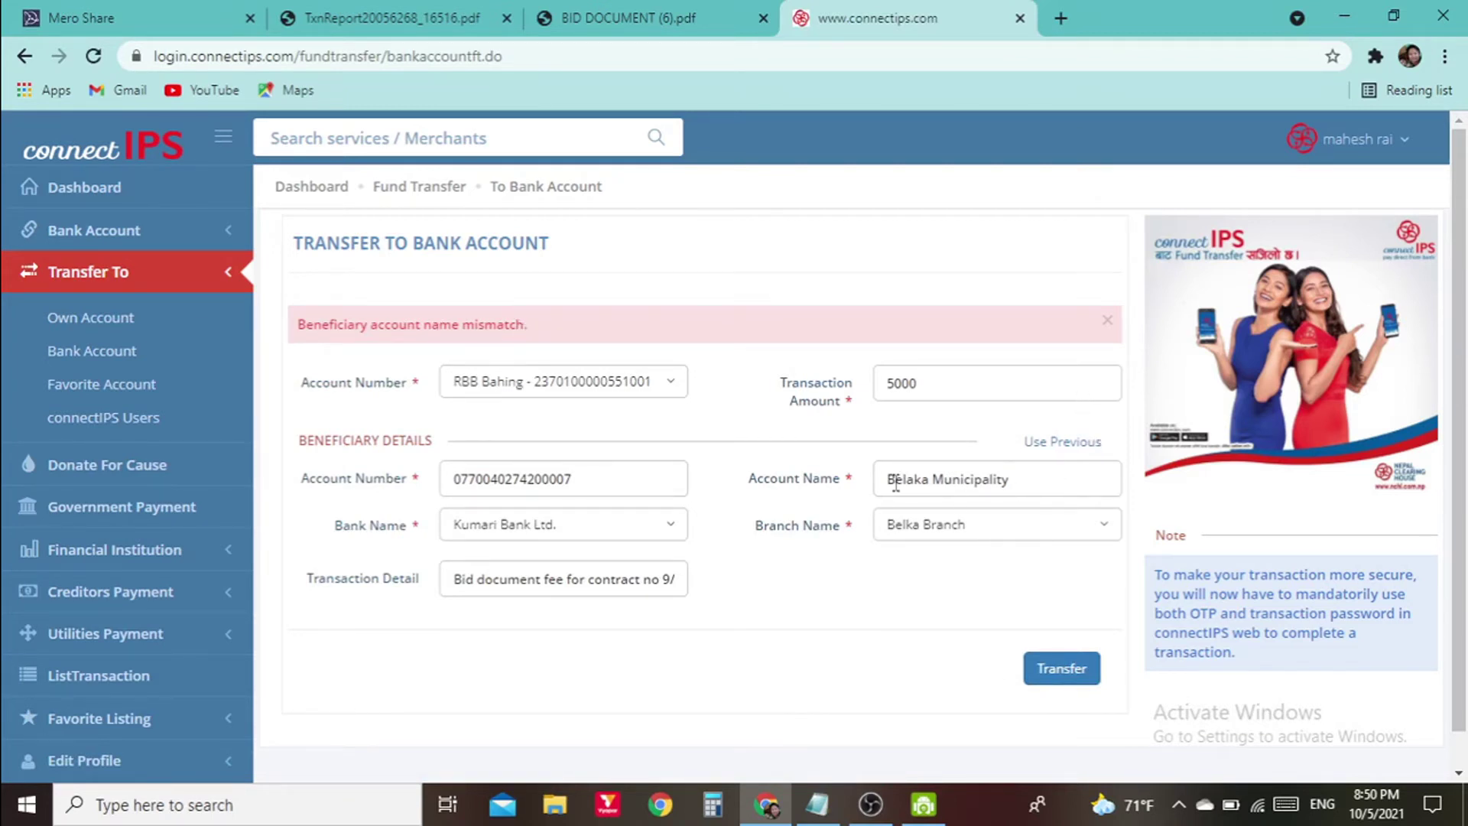
left_click(1101, 479)
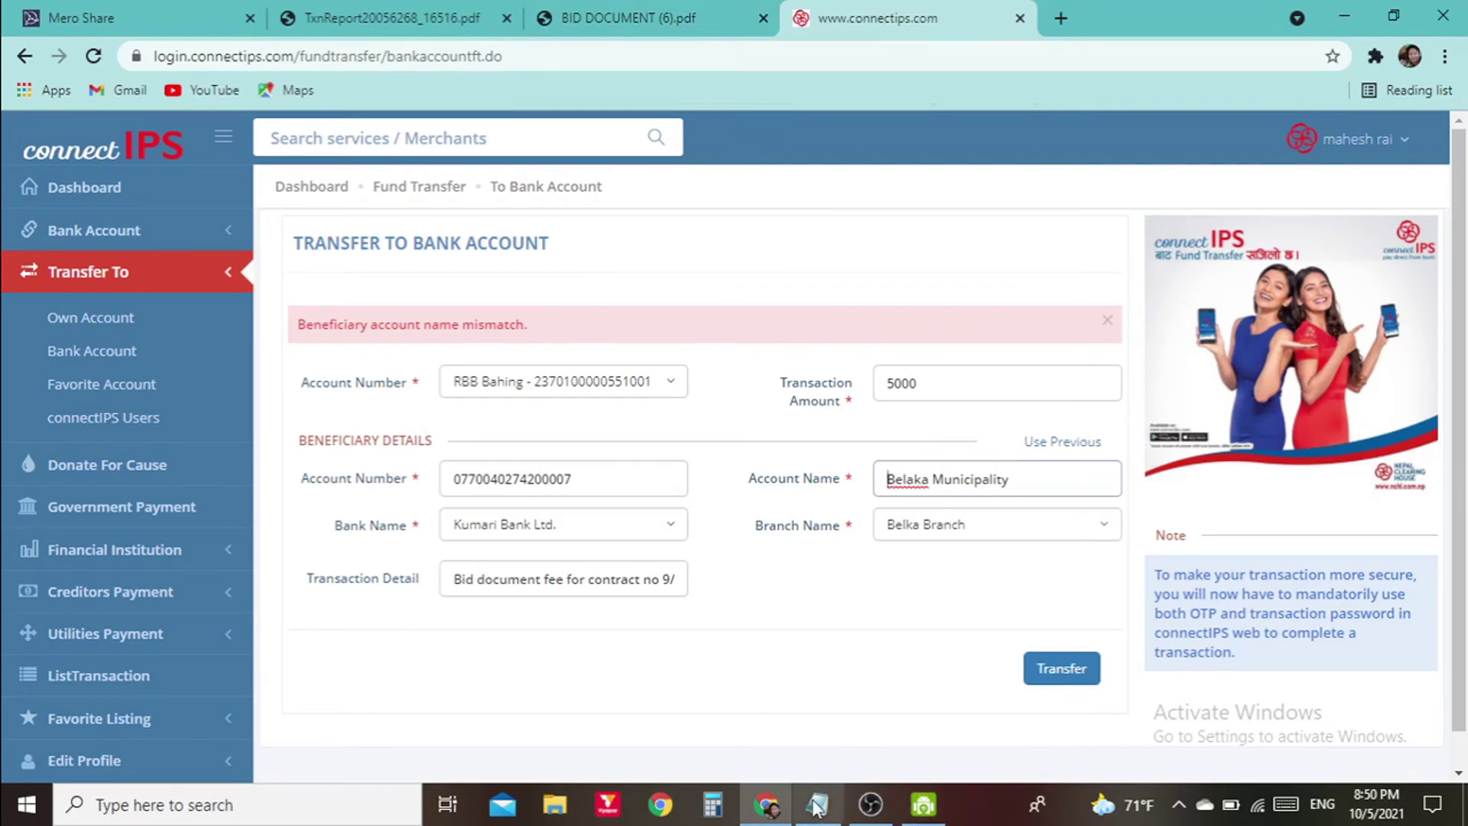
Copy the account name 'Belaka Na. Pa-Aantarik Rajashwa Khata GA' from the first line in Notepad
mouse_move(820, 810)
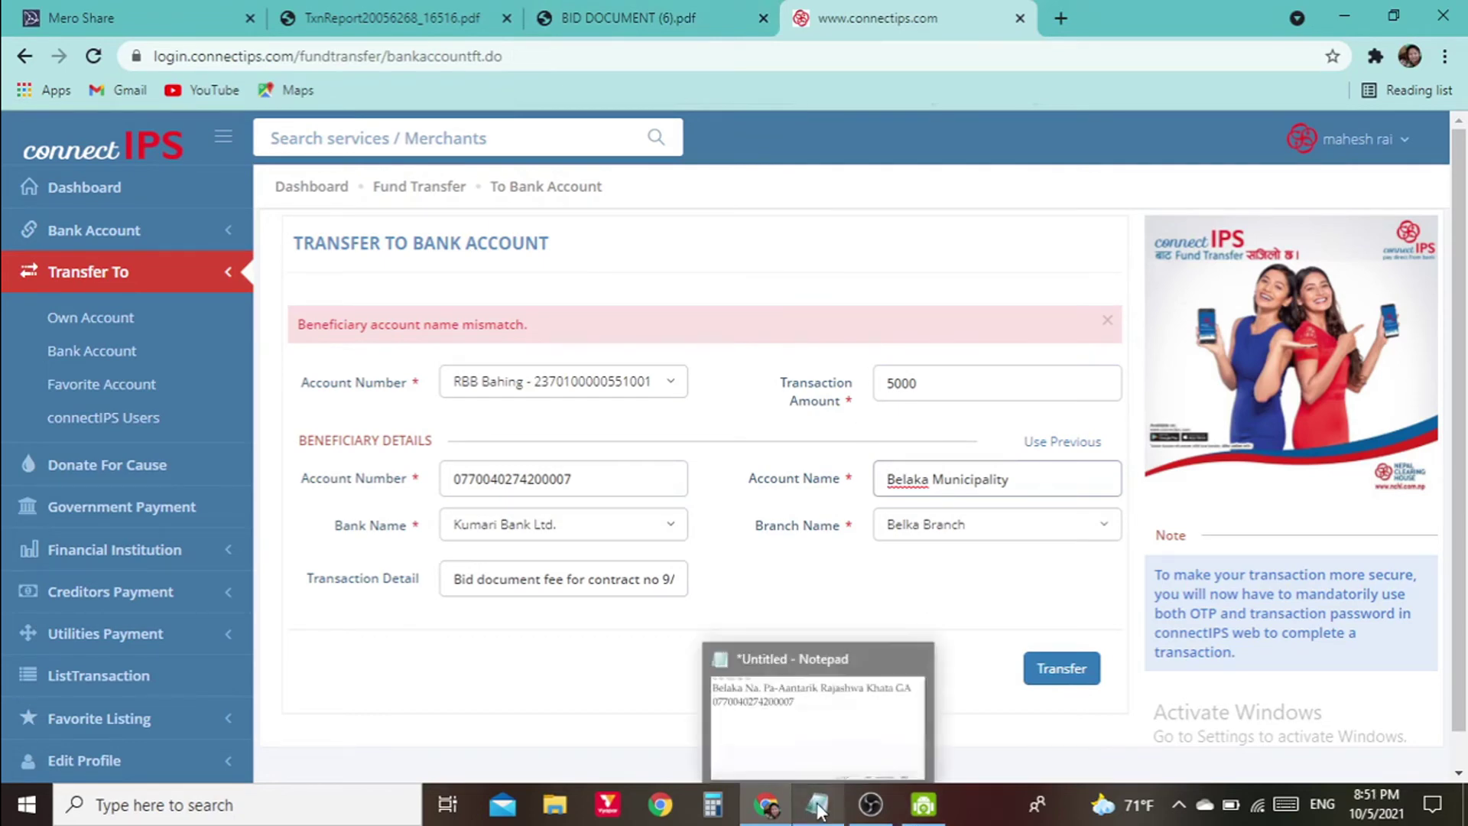
left_click(724, 655)
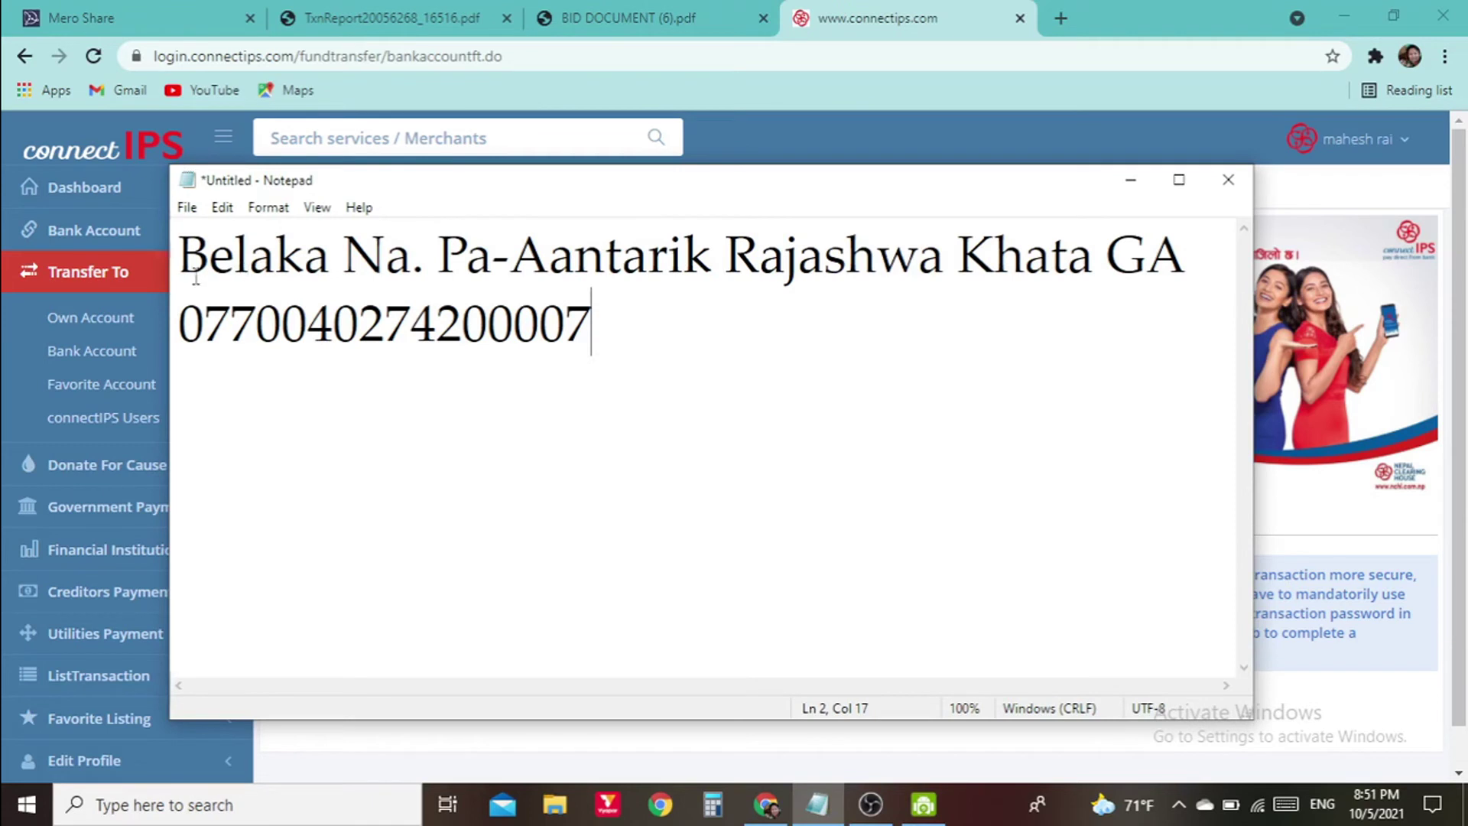
left_click_drag(191, 256, 1186, 284)
right_click(726, 246)
left_click(819, 324)
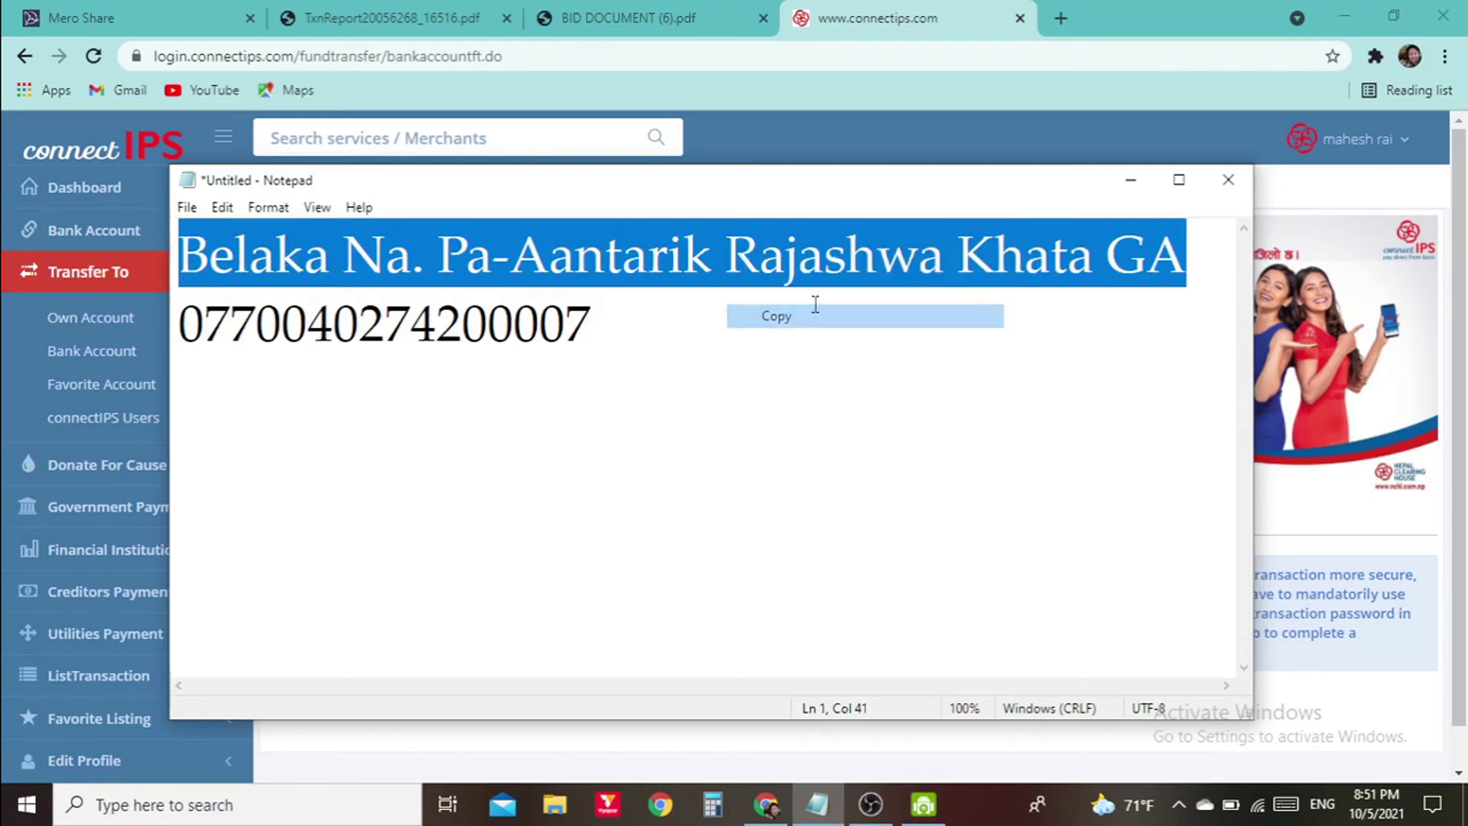
Replace the connectIPS Account Name with the copied name and resubmit the transfer
left_click(627, 18)
left_click(878, 18)
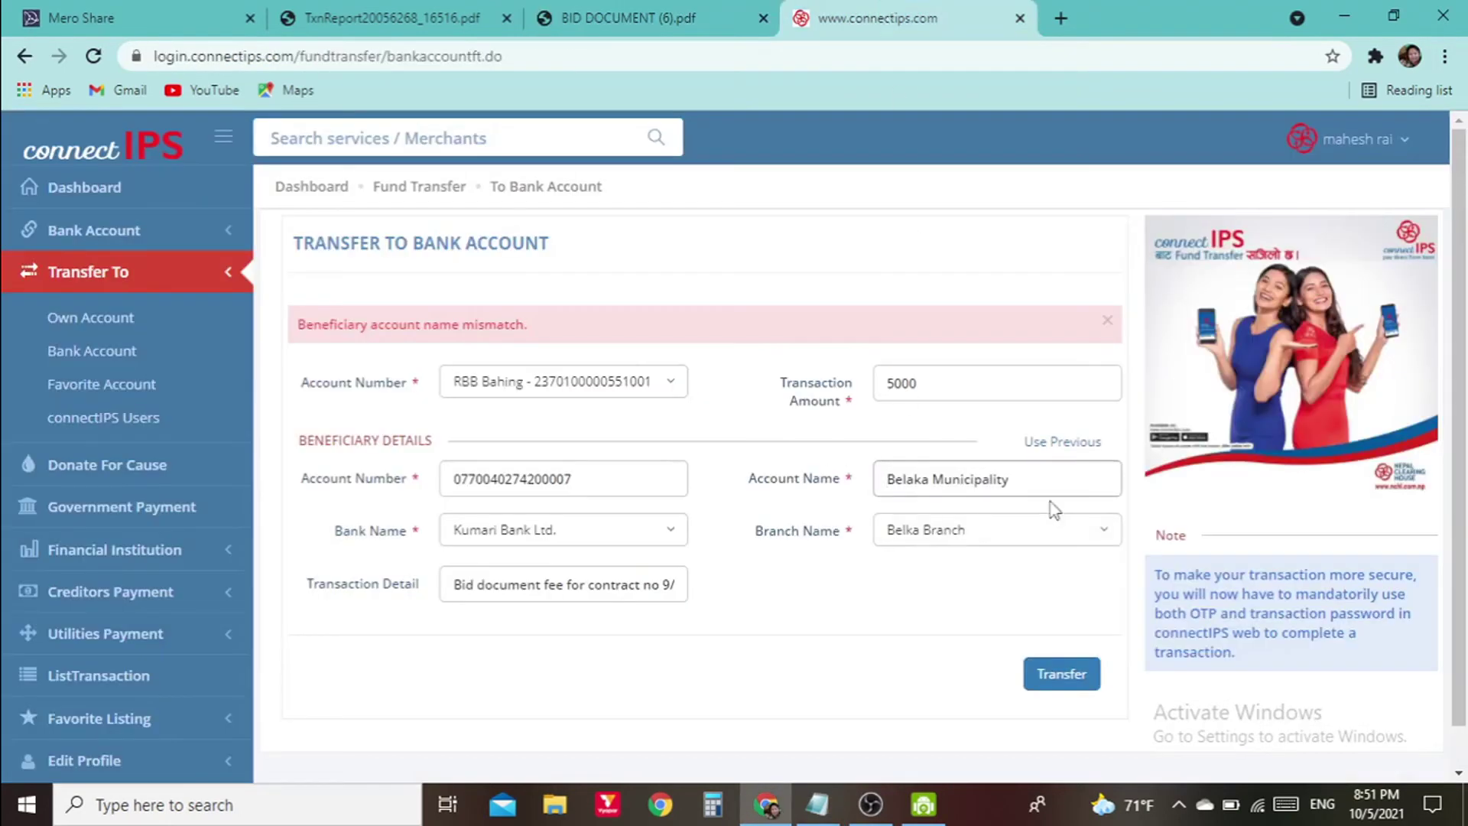
left_click_drag(1025, 476, 857, 488)
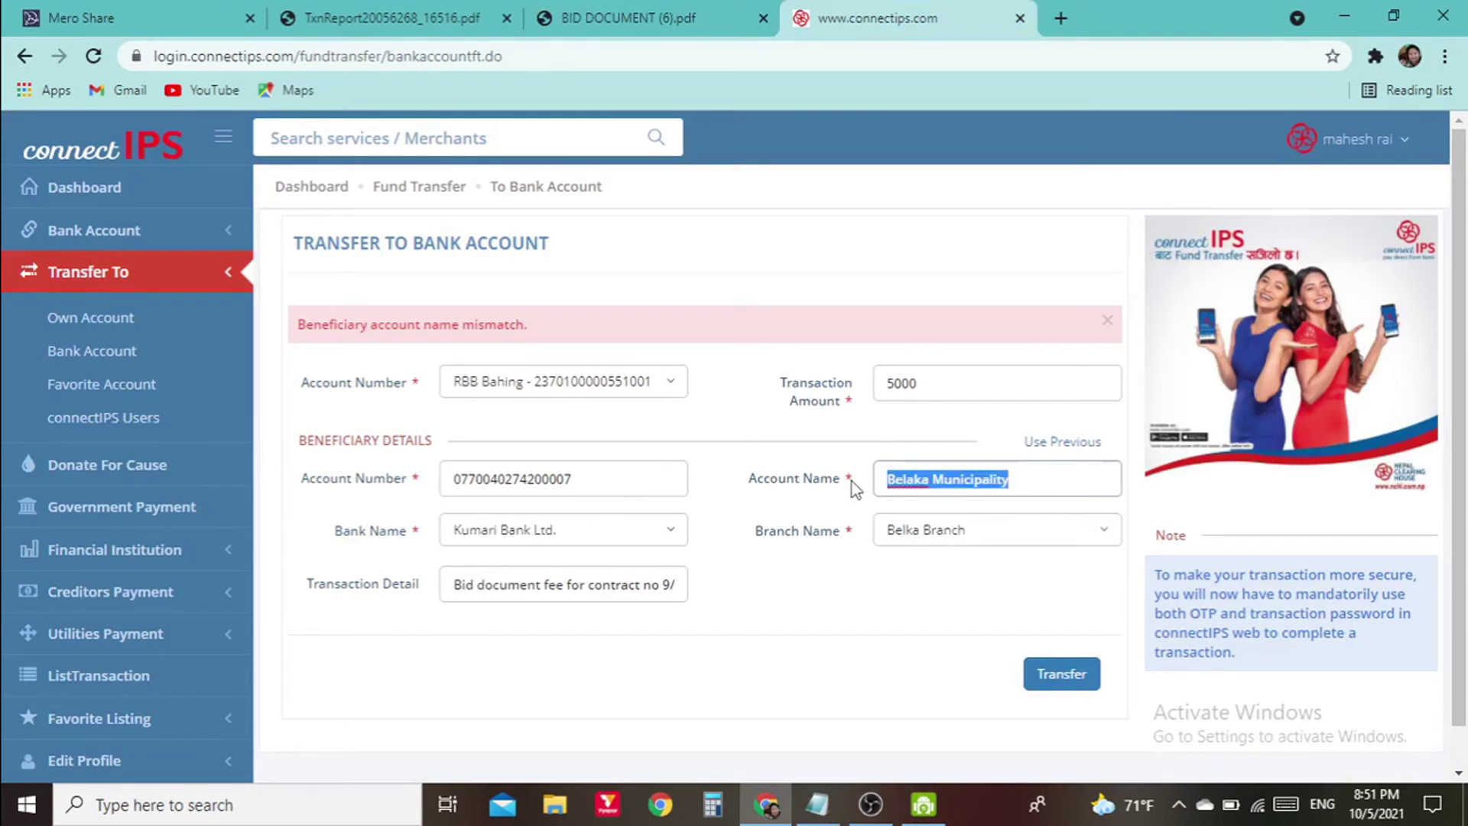
key("ctrl+v")
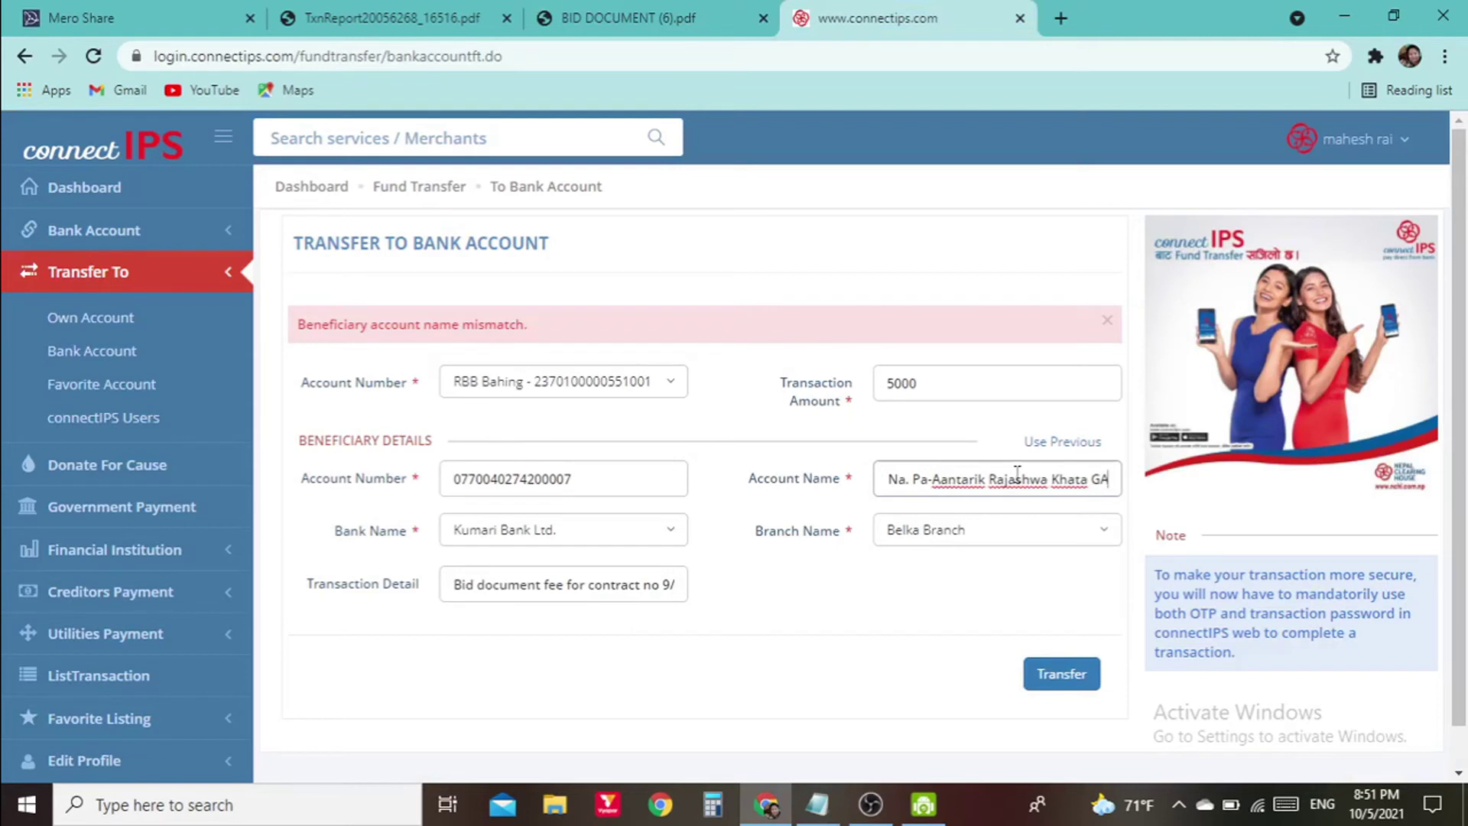
left_click(1061, 675)
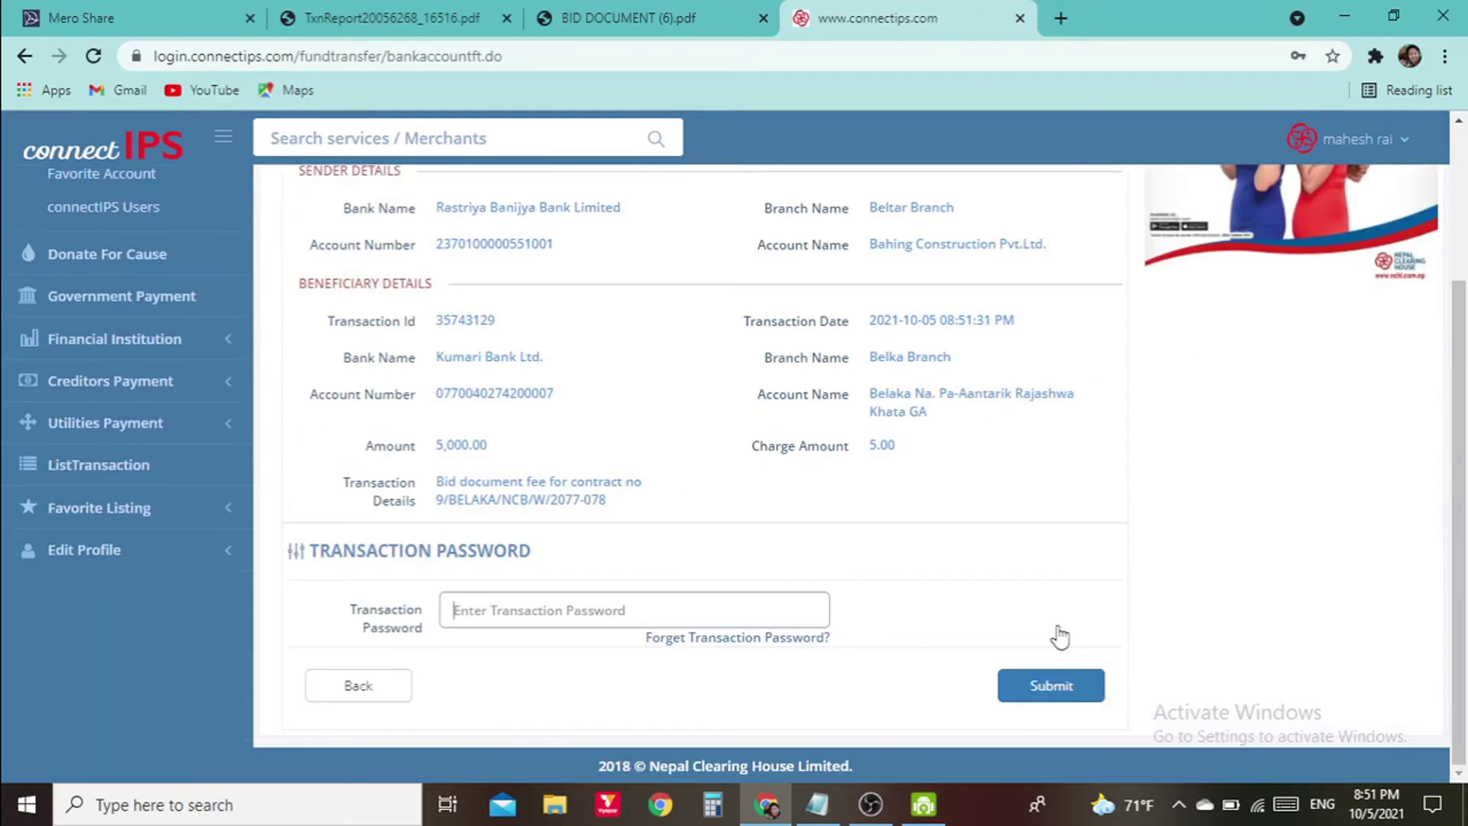
left_click(937, 416)
left_click_drag(934, 410, 859, 395)
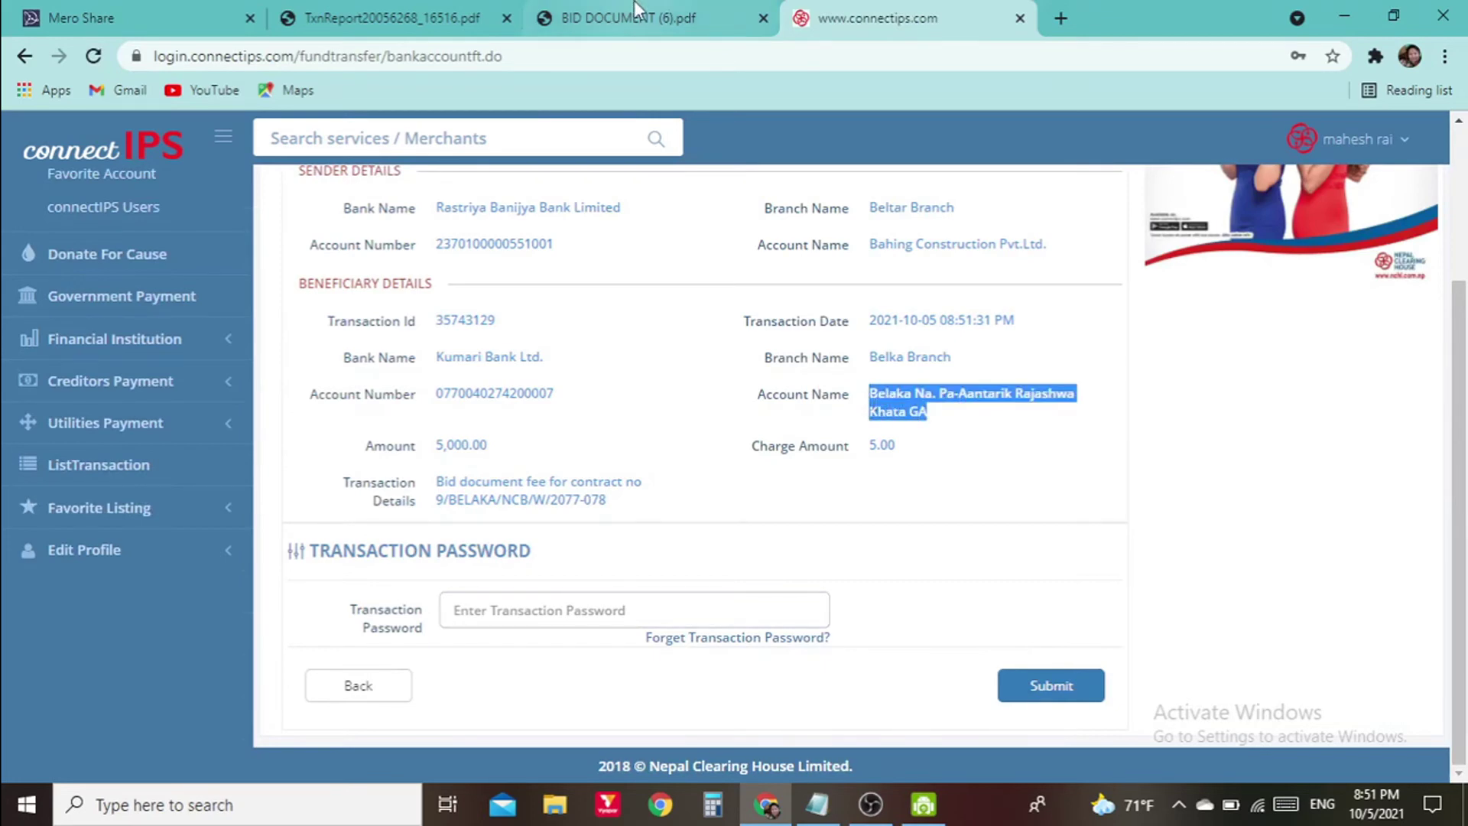
left_click(635, 11)
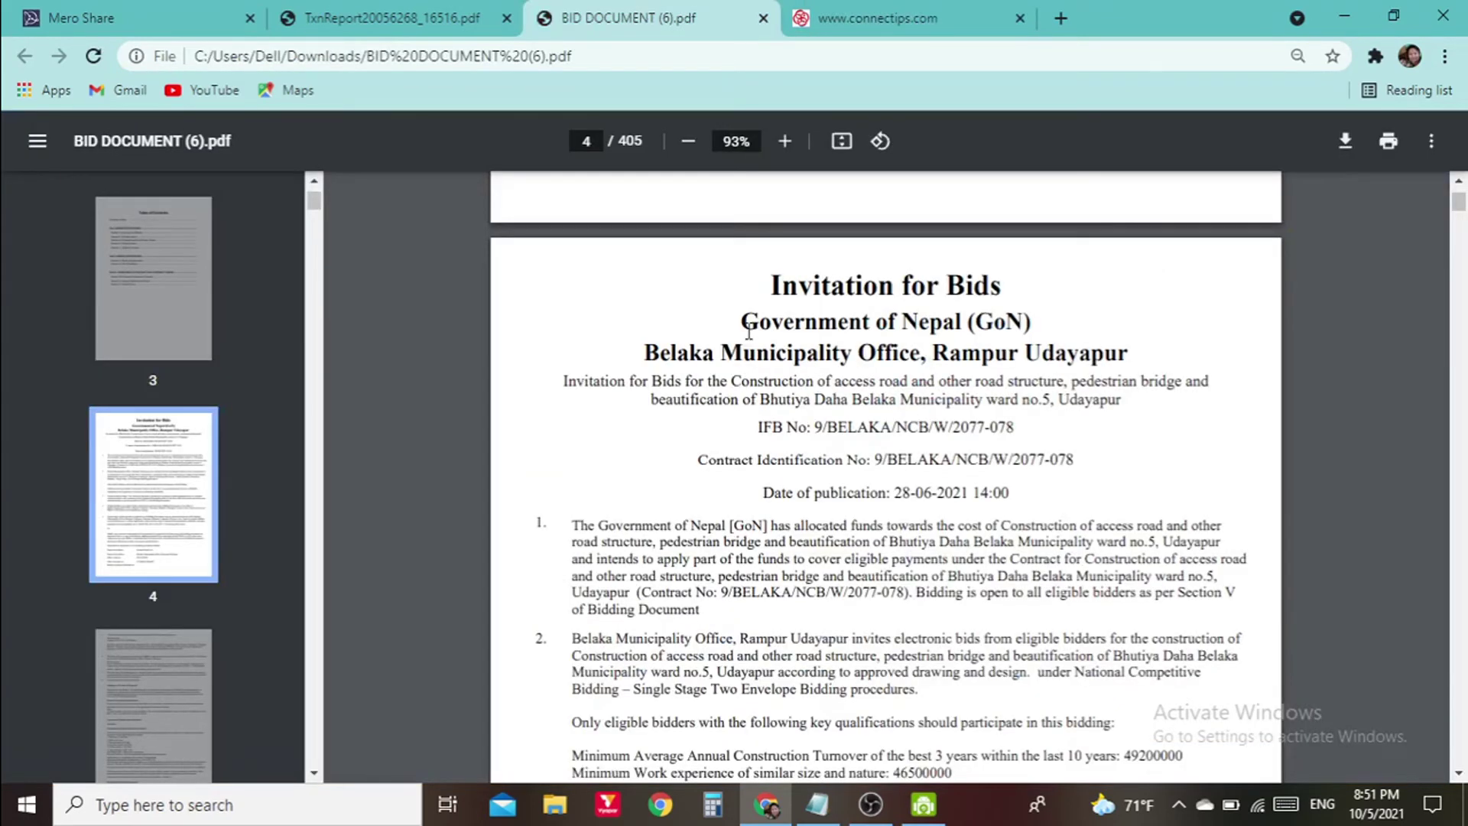
scroll(1162, 551, "down", 12)
scroll(1011, 503, "up", 3)
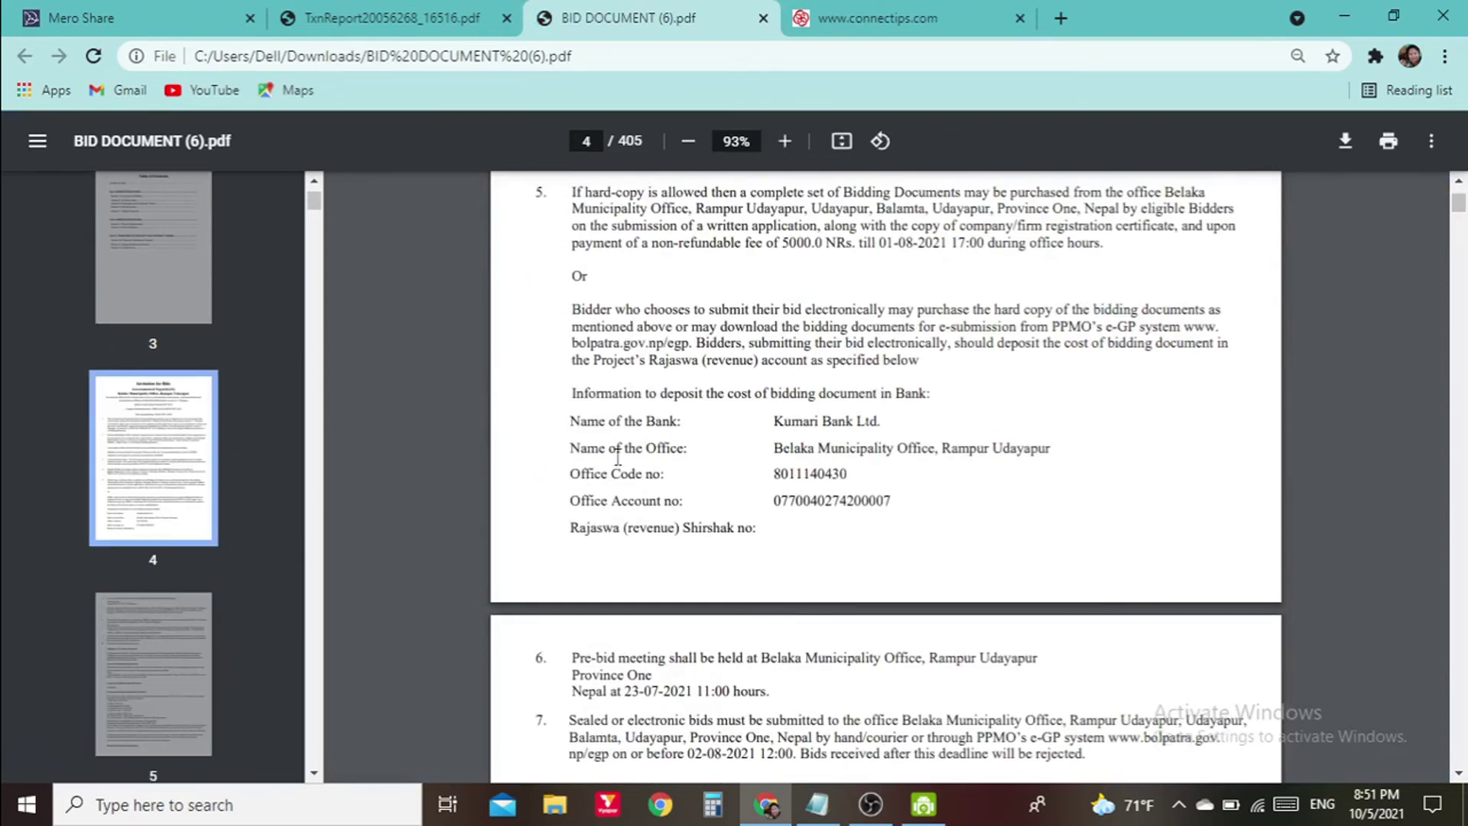
left_click_drag(779, 450, 937, 451)
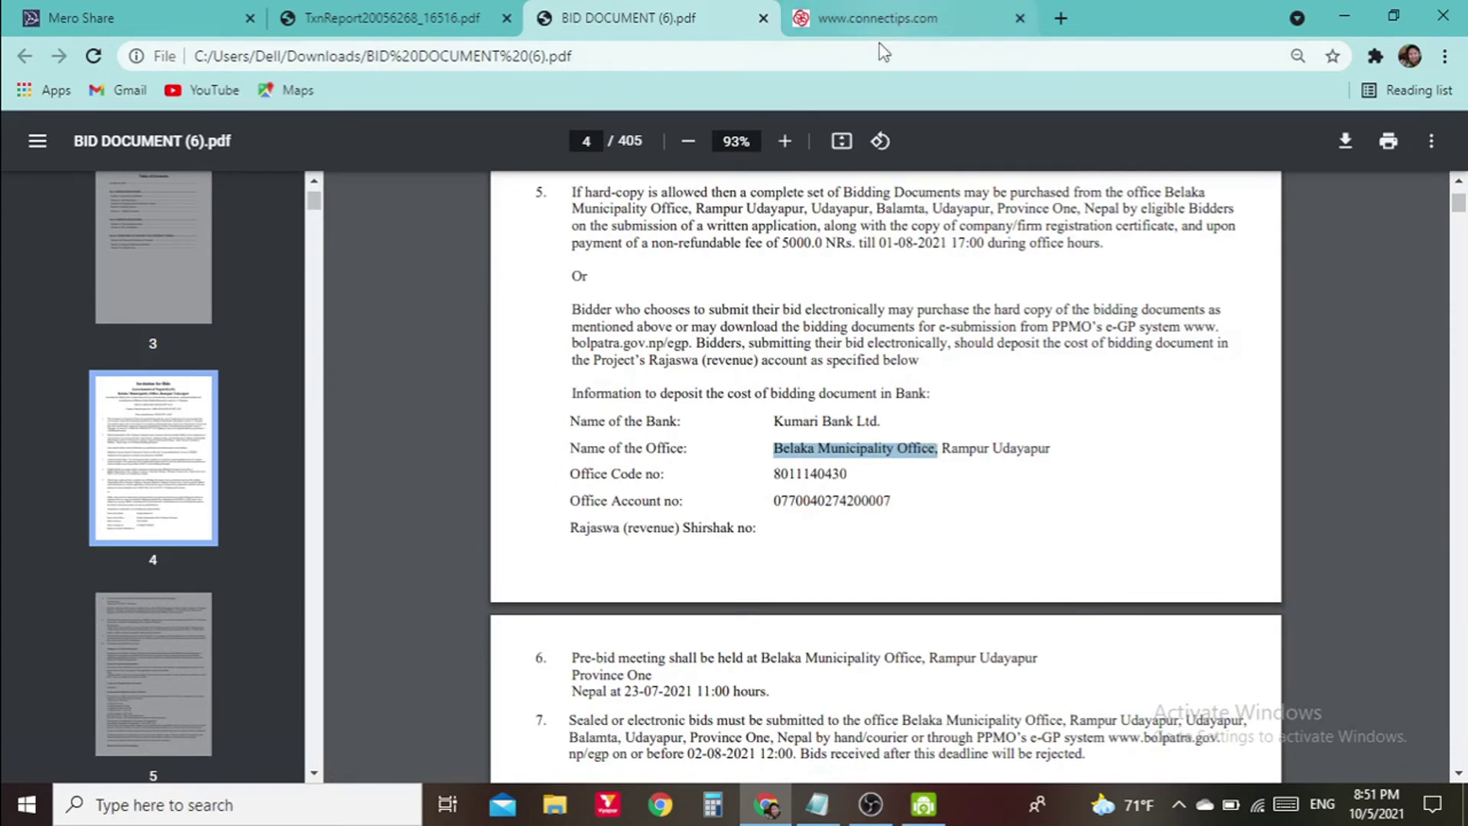
left_click(895, 15)
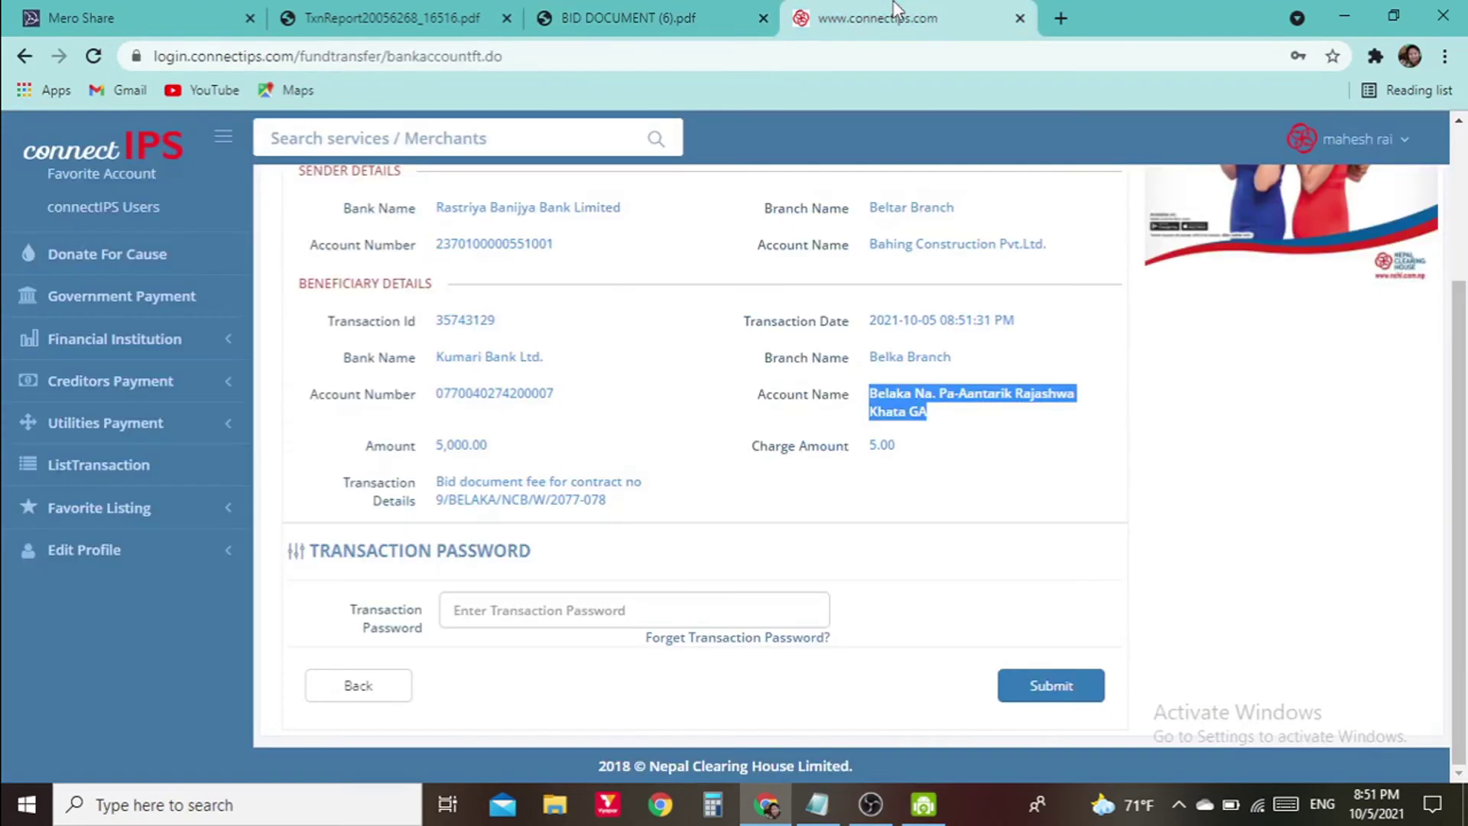
left_click(1102, 356)
left_click_drag(928, 413, 869, 389)
left_click(634, 638)
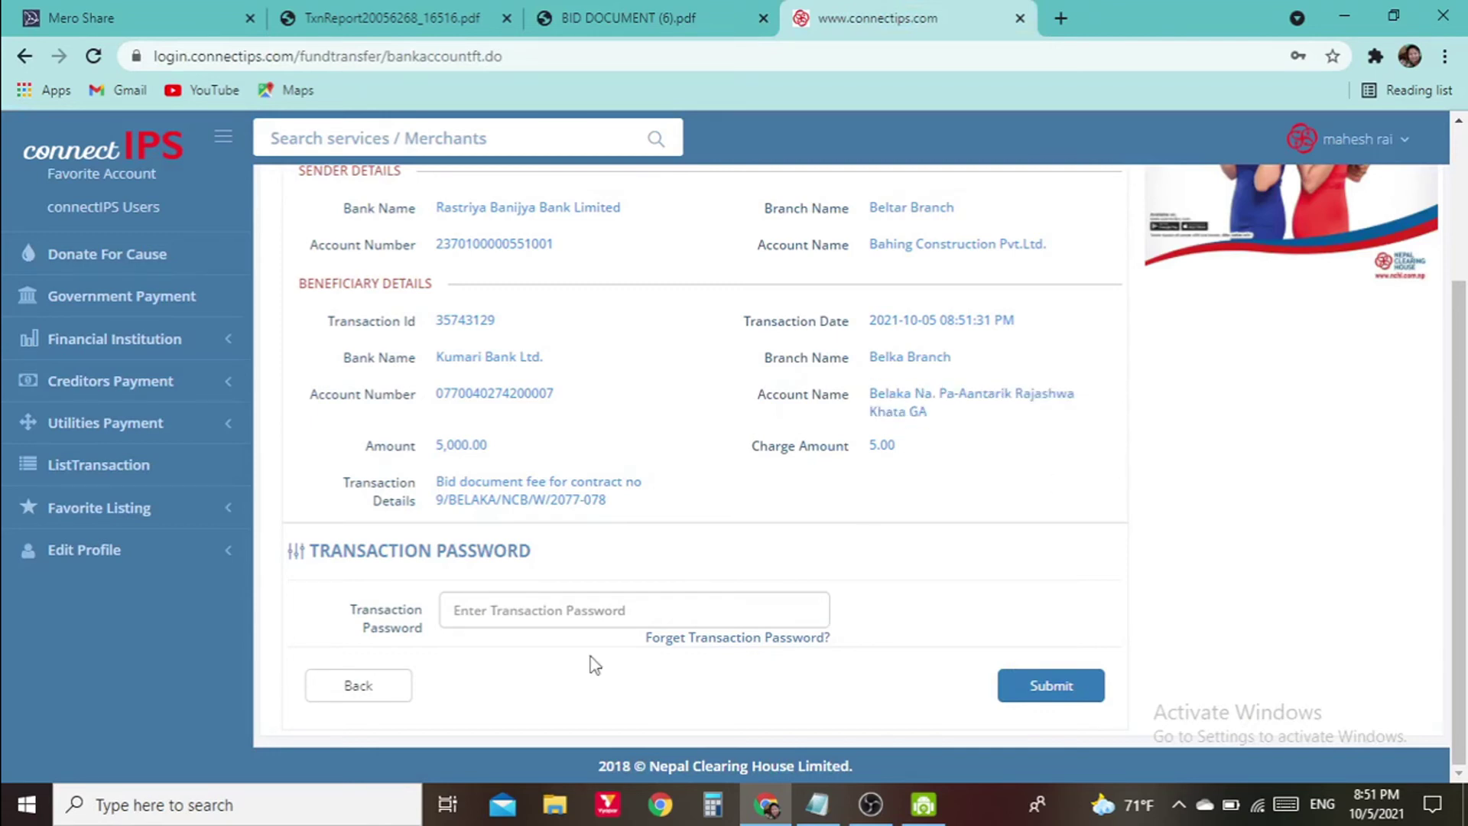
left_click(472, 609)
left_click(484, 660)
left_click(379, 14)
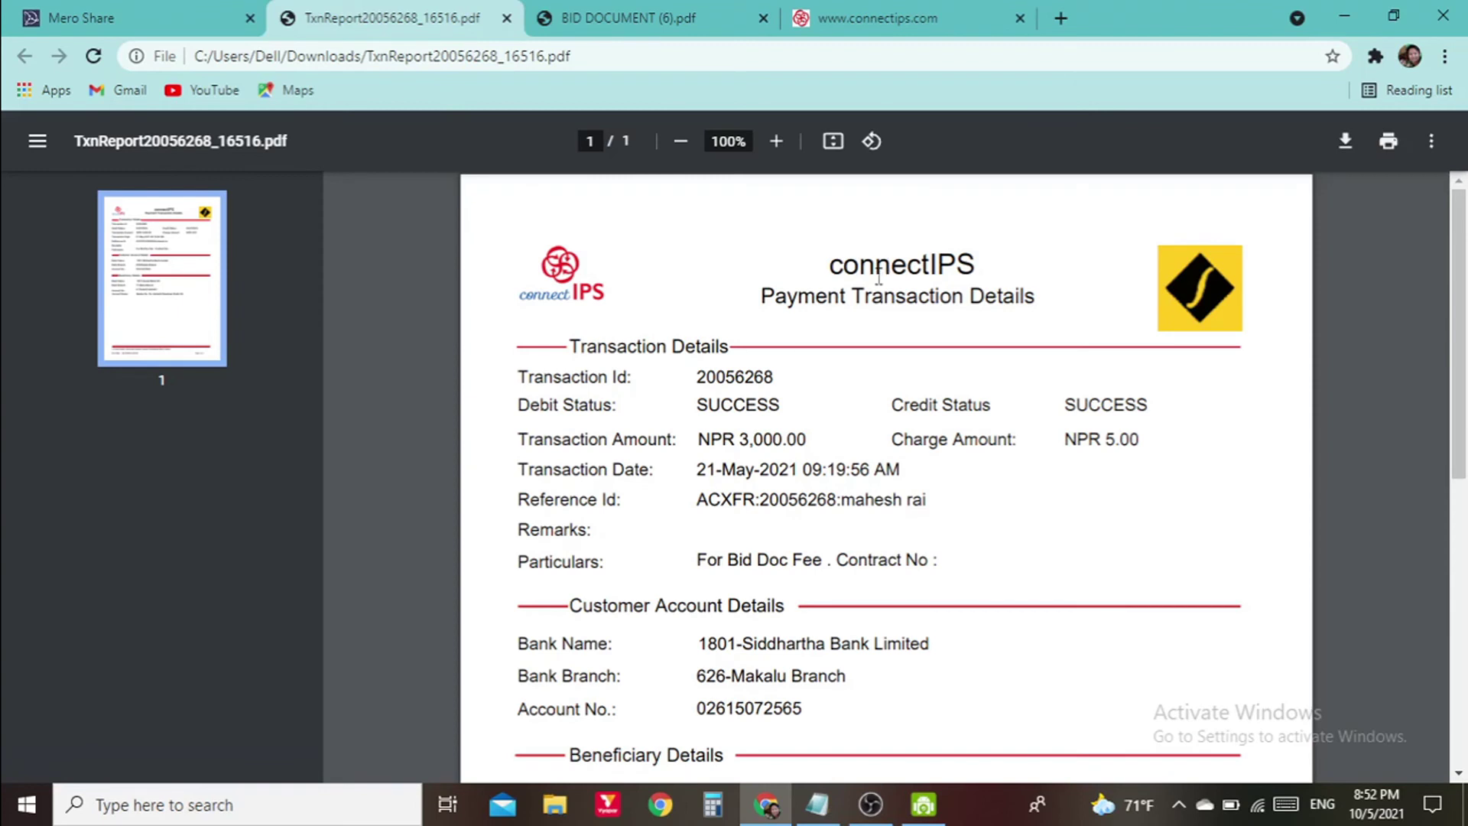
scroll(873, 396, "down", 5)
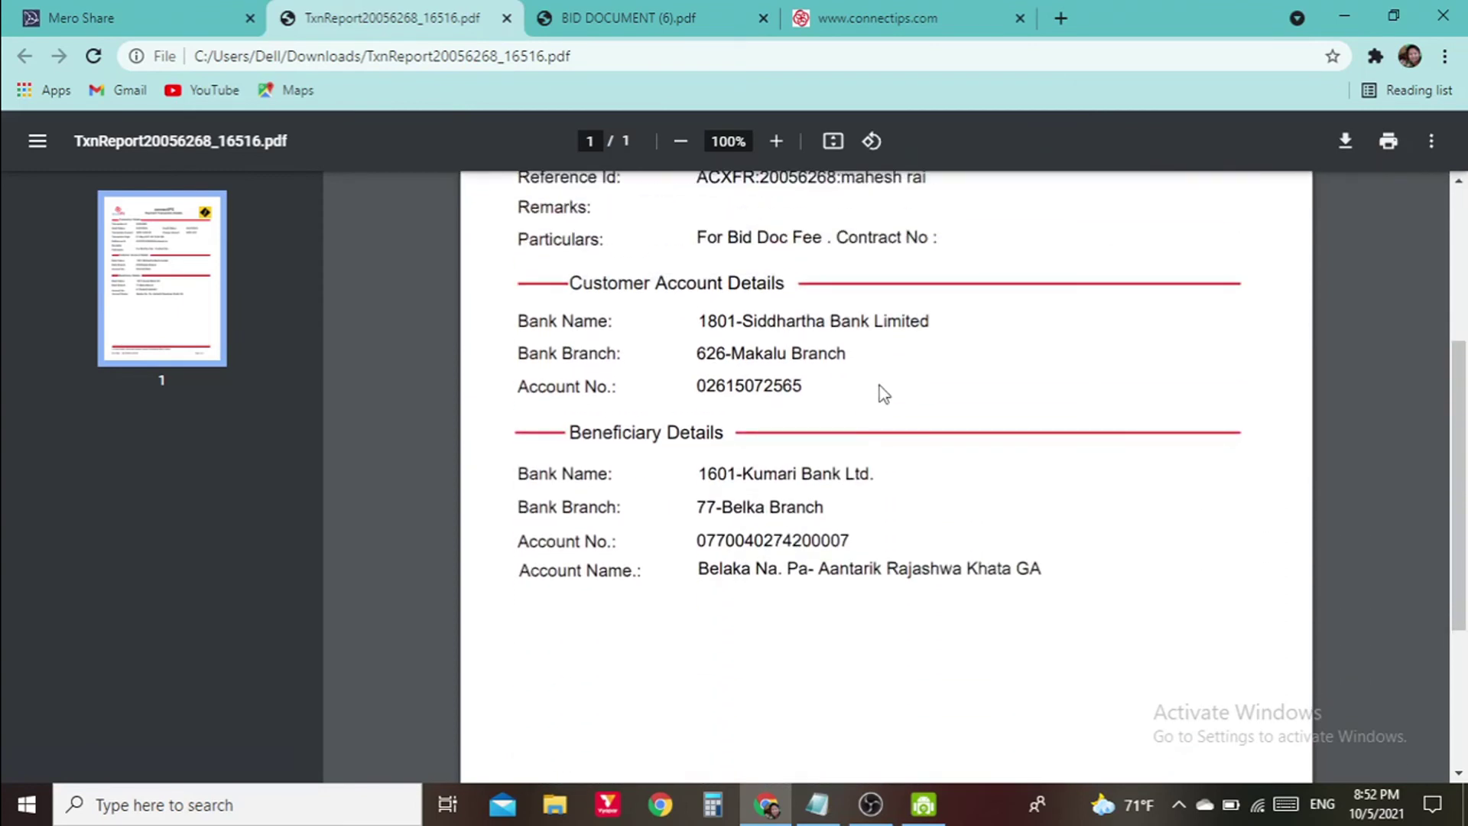
scroll(879, 394, "up", 3)
scroll(835, 222, "up", 2)
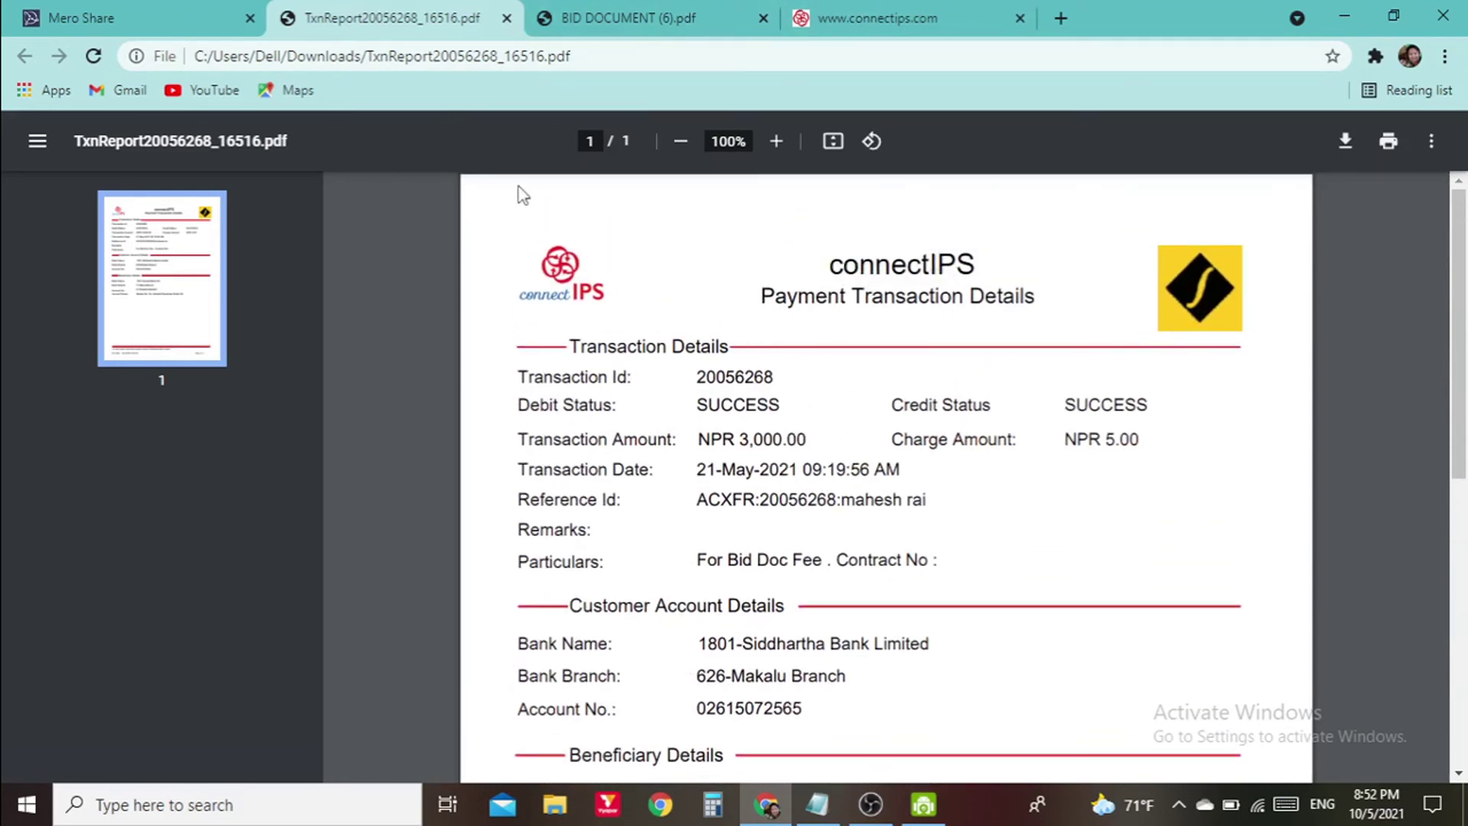
scroll(751, 276, "down", 2)
scroll(734, 321, "up", 2)
scroll(764, 535, "down", 3)
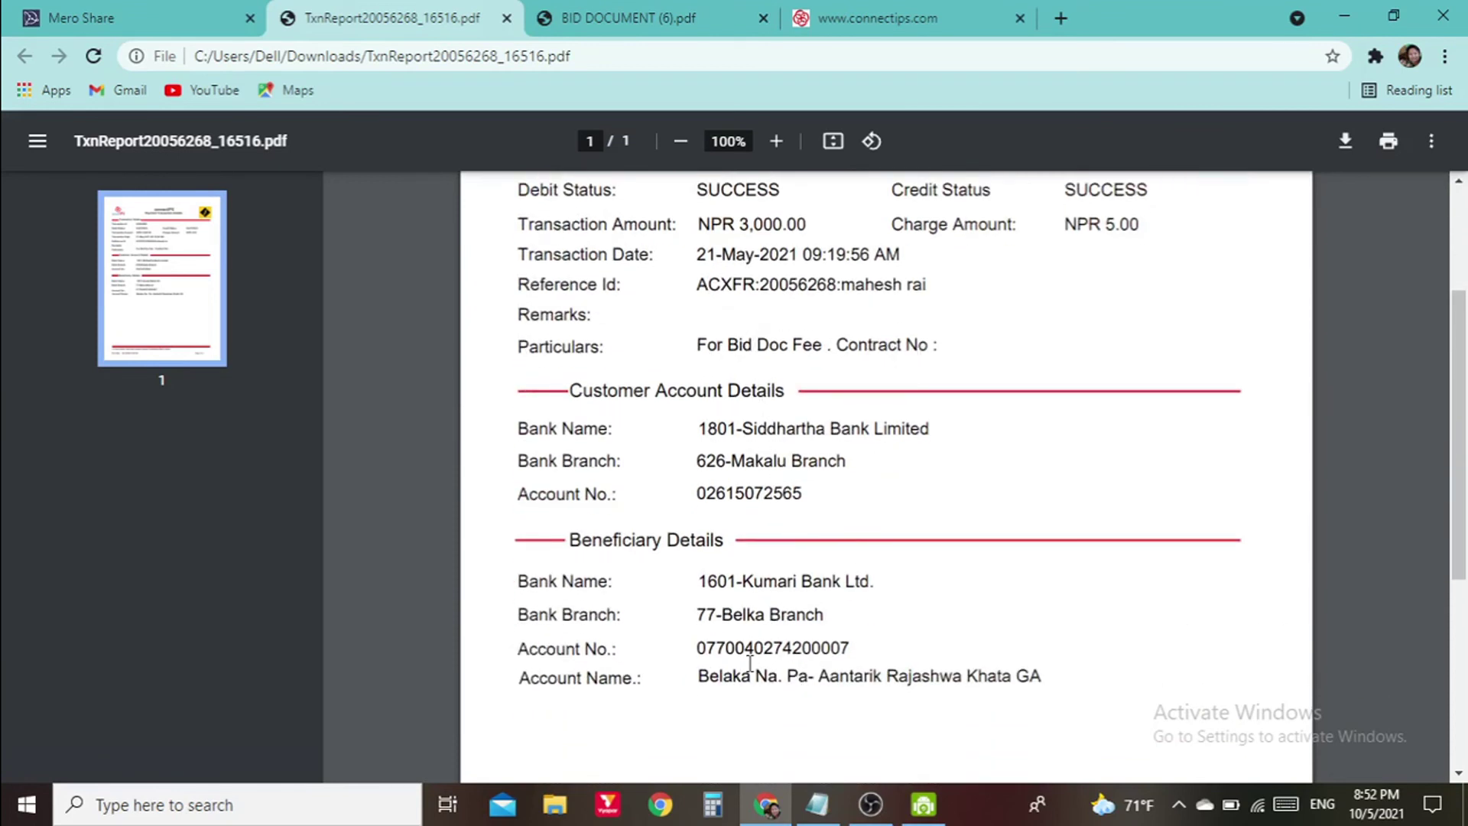
scroll(748, 489, "up", 3)
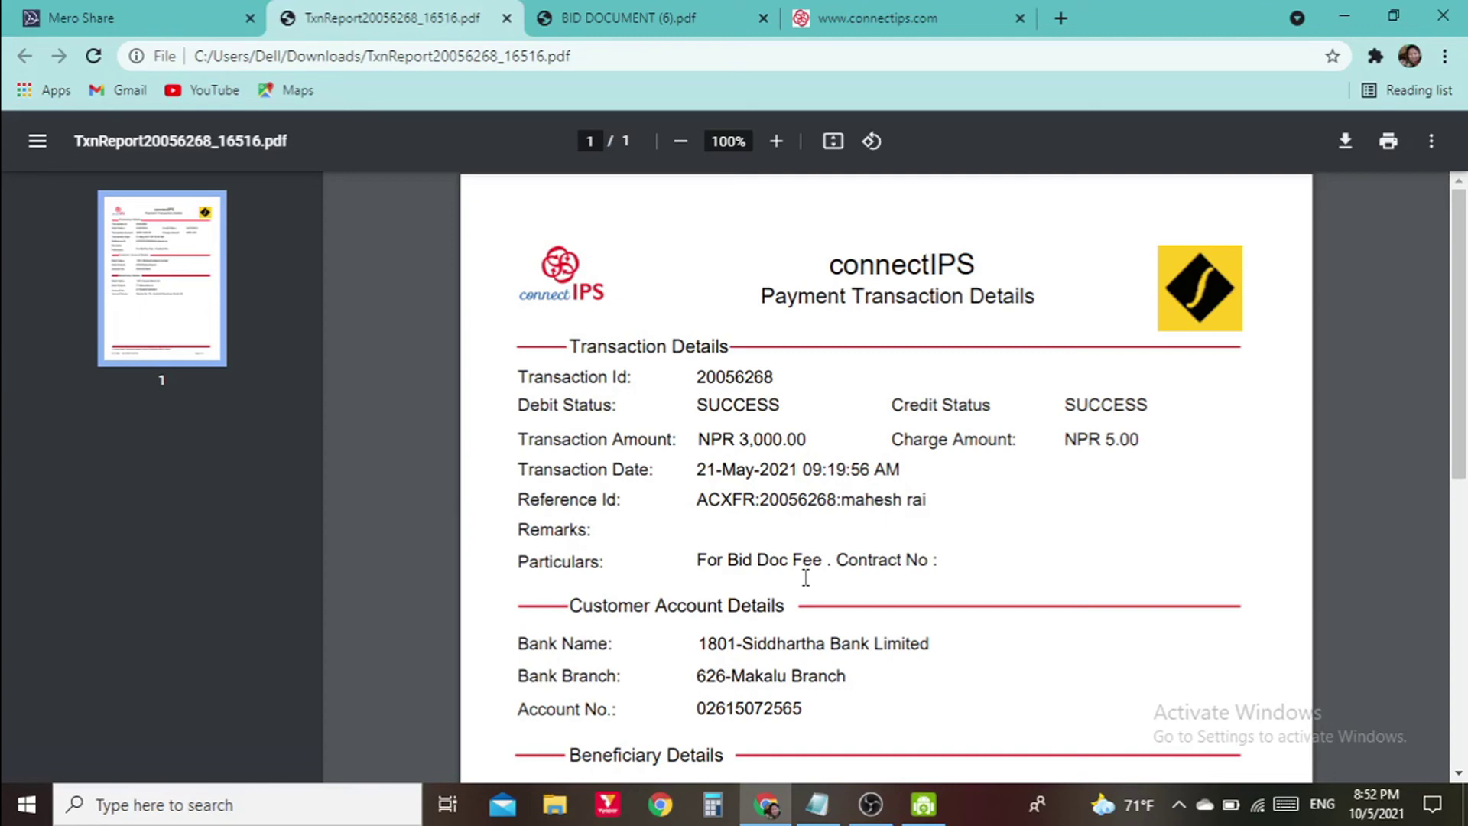
scroll(810, 410, "down", 3)
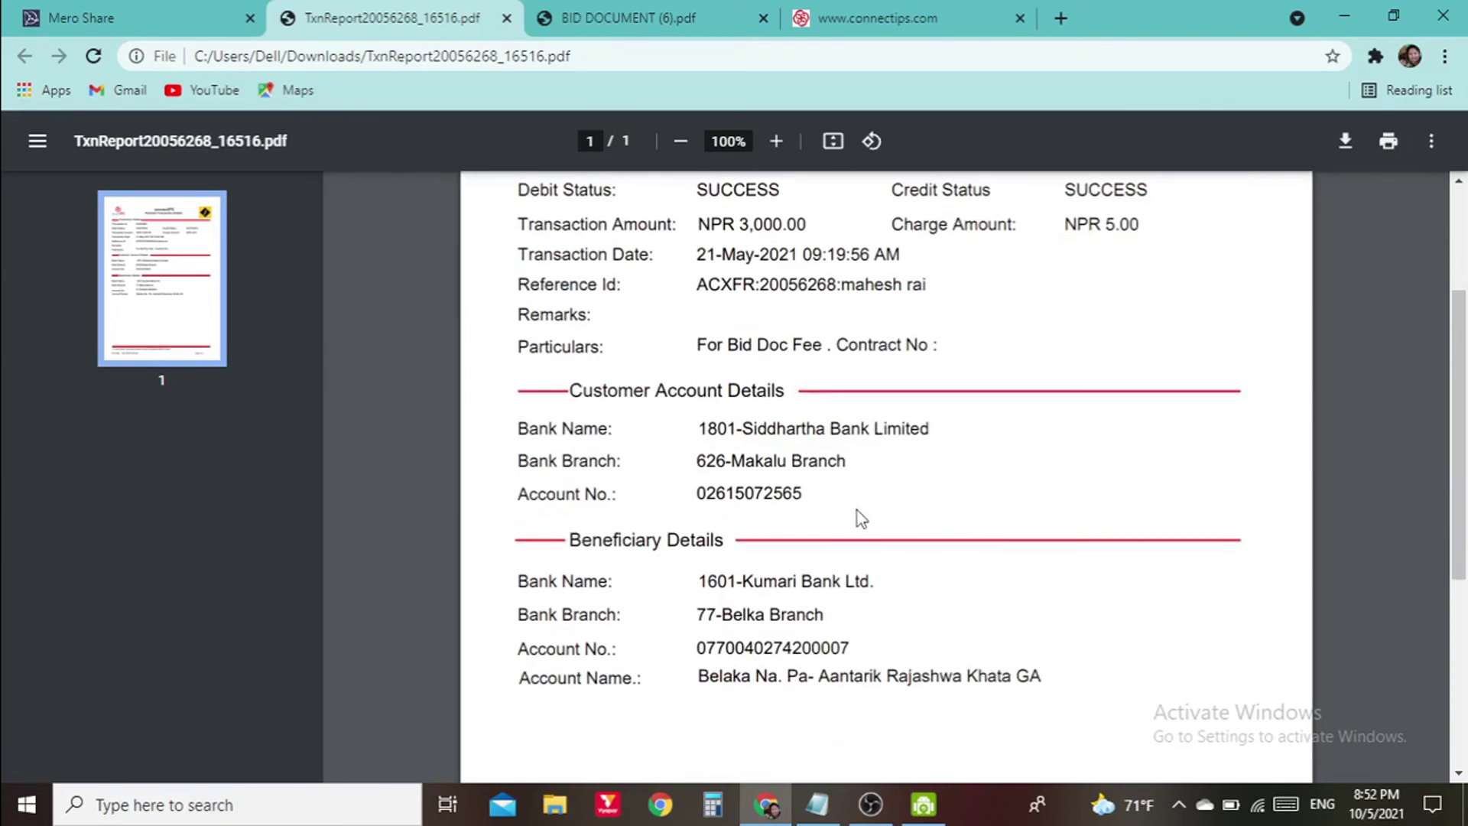